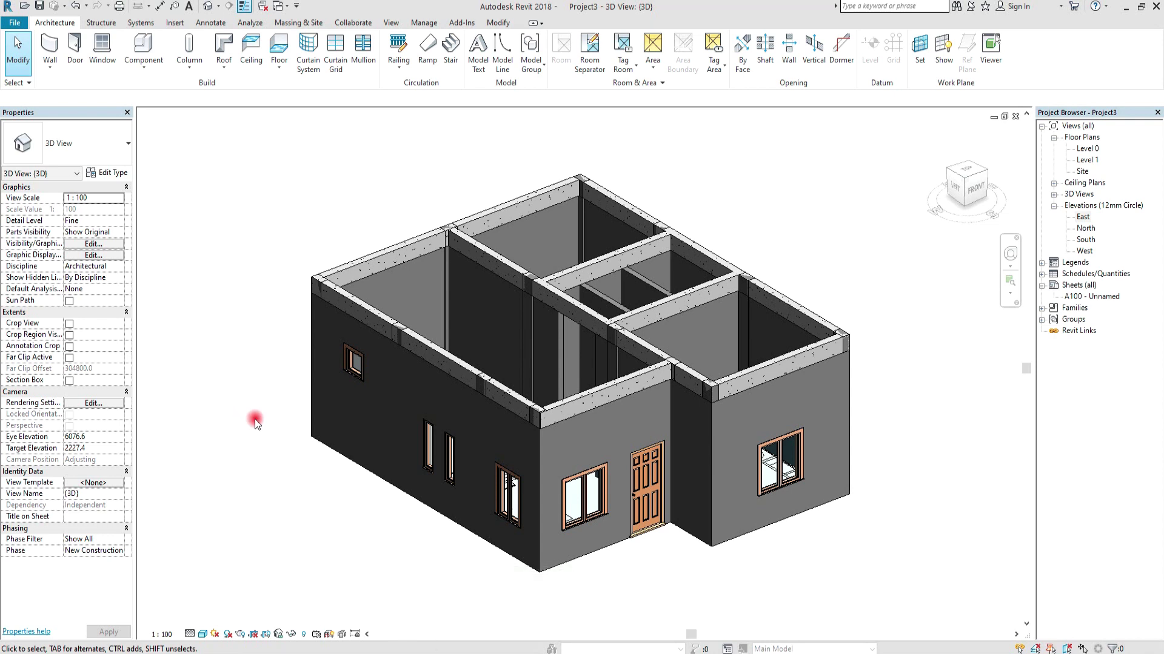
Open the East elevation, switch it to Wireframe and back to Shaded, and frame the levels.
double_click(1083, 218)
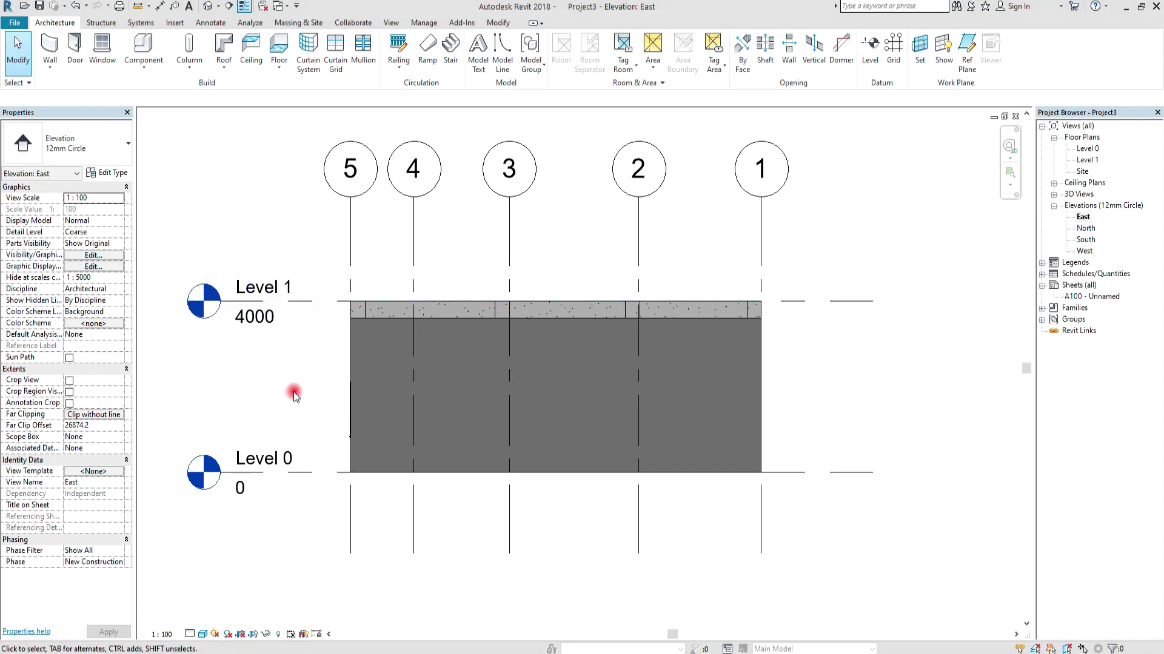
click(204, 634)
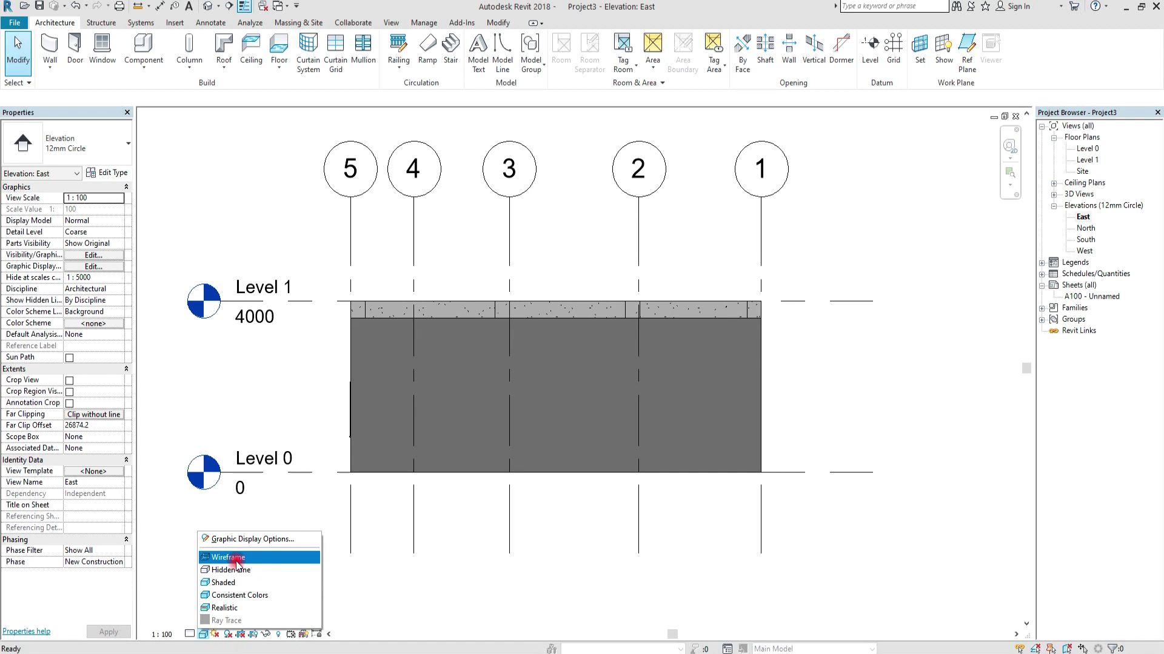
click(237, 560)
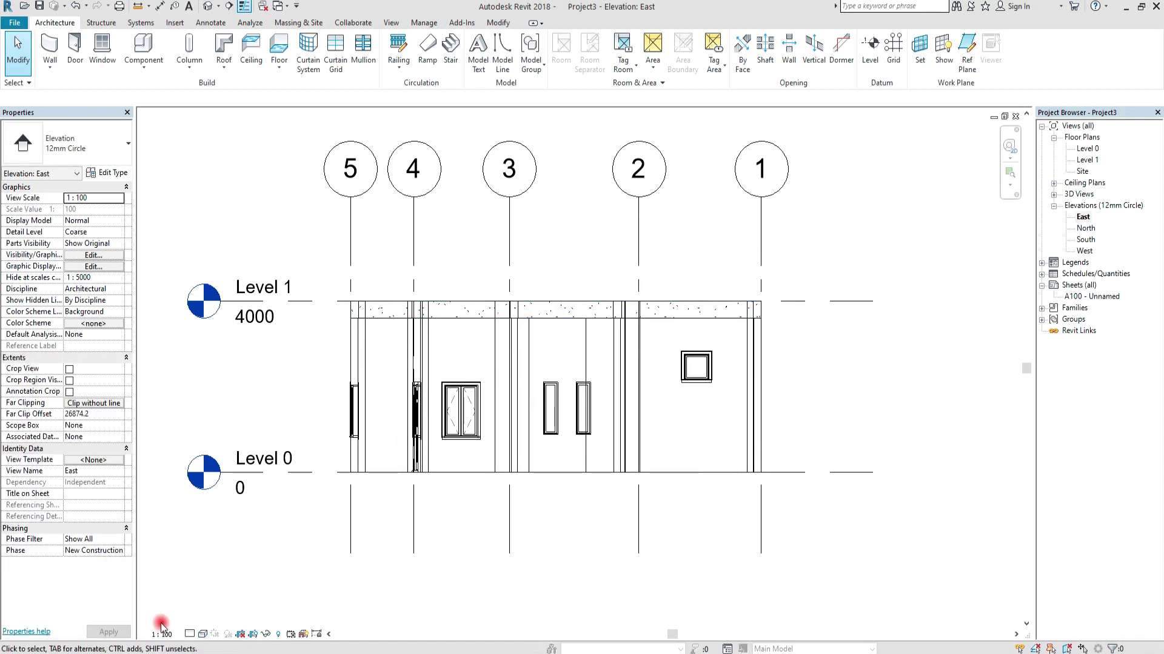
click(205, 635)
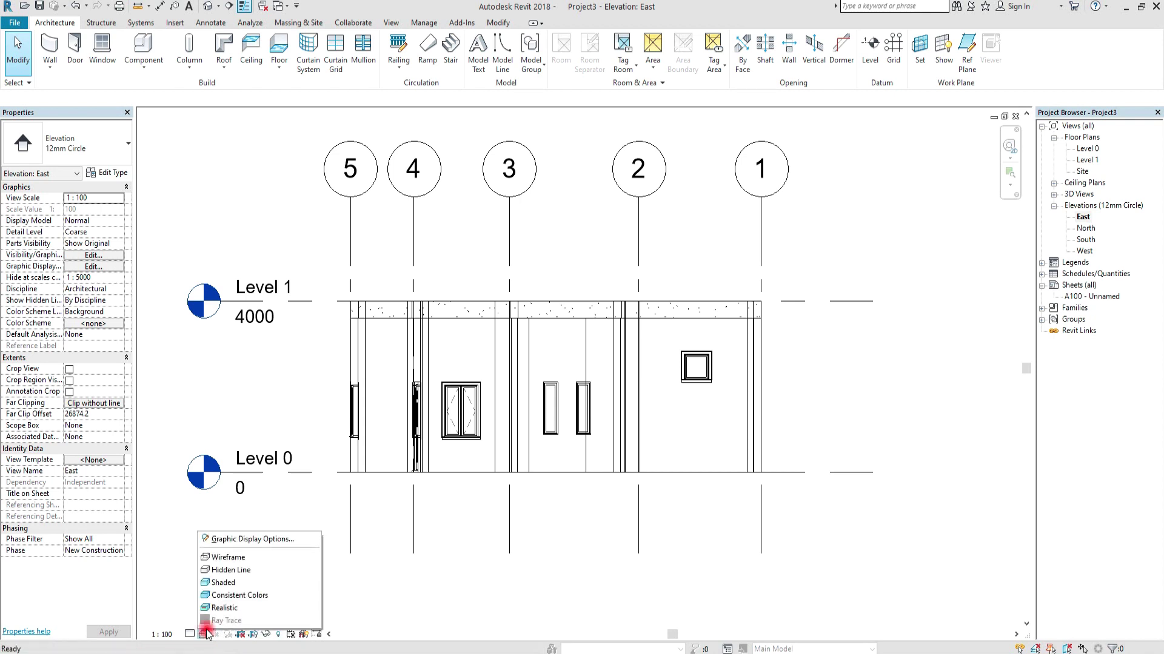
click(223, 583)
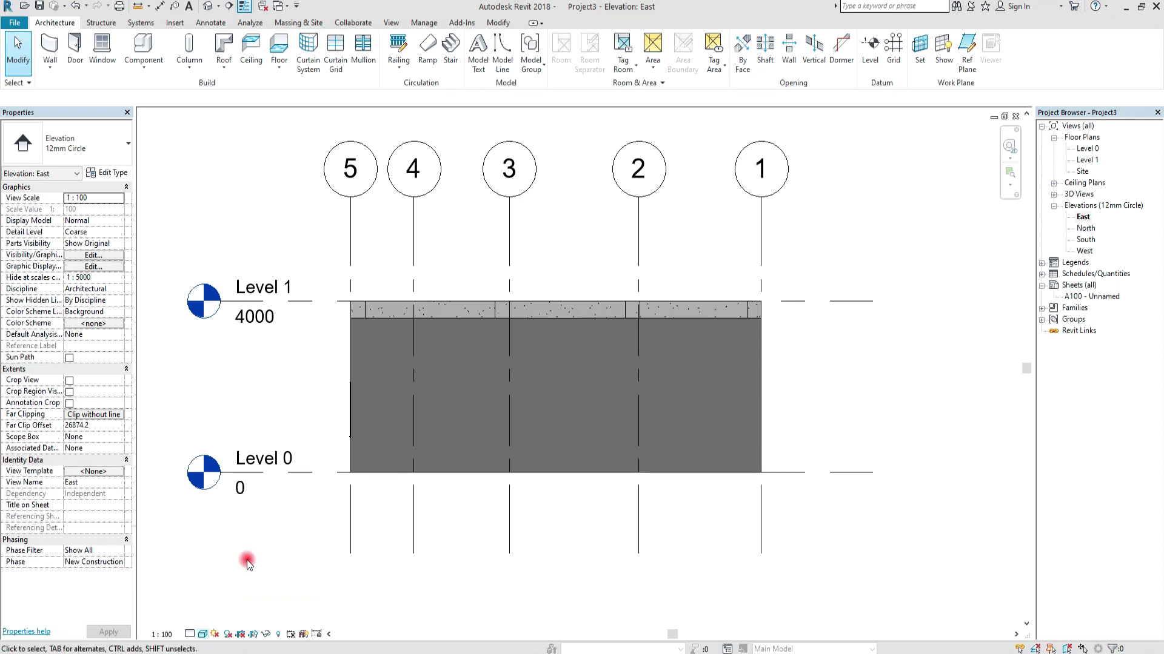
middle_drag(247, 468, 297, 485)
scroll(297, 485, up, 1)
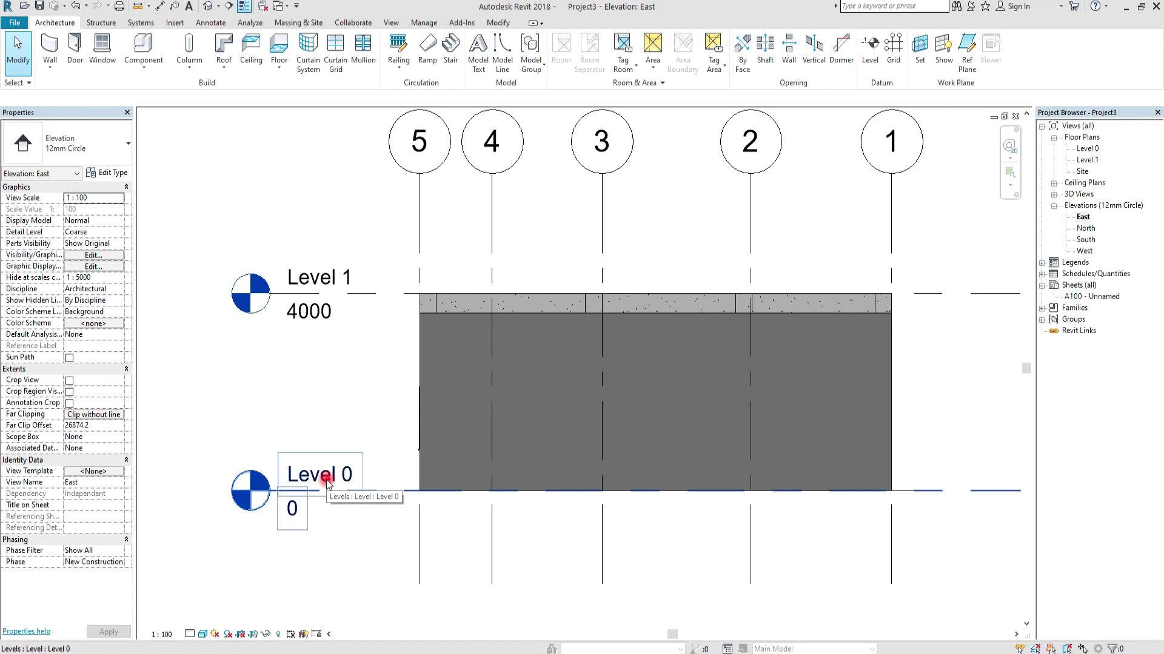
Rename Level 0 to FFL without renaming its matching views.
double_click(310, 482)
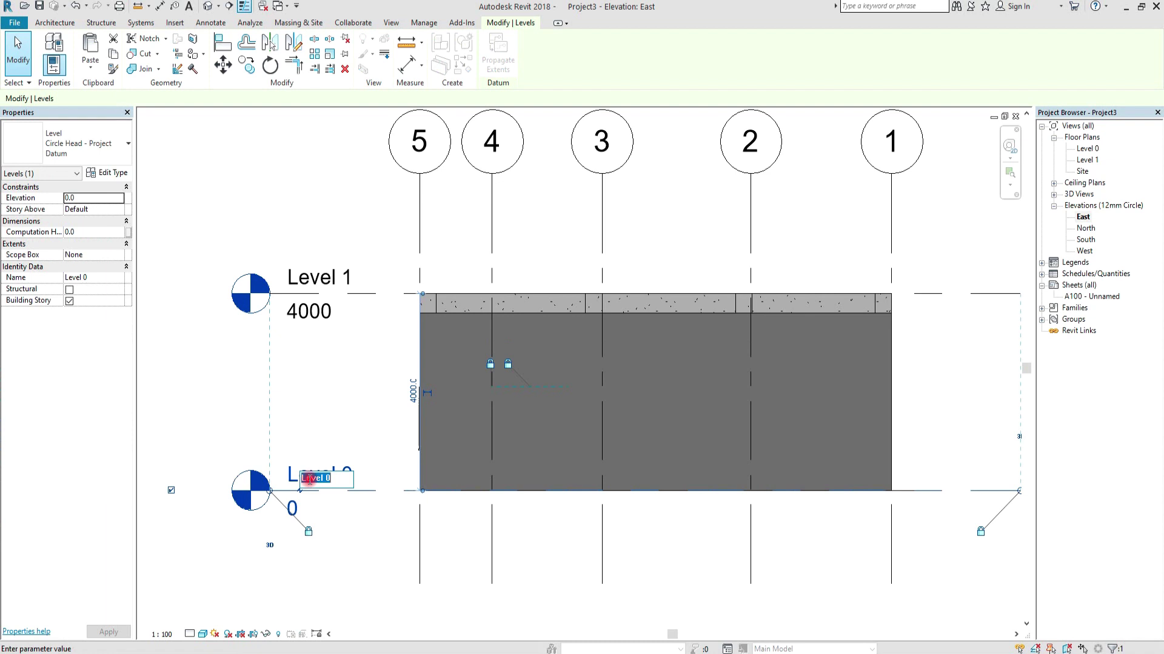
text(FFL)
click(300, 367)
click(660, 340)
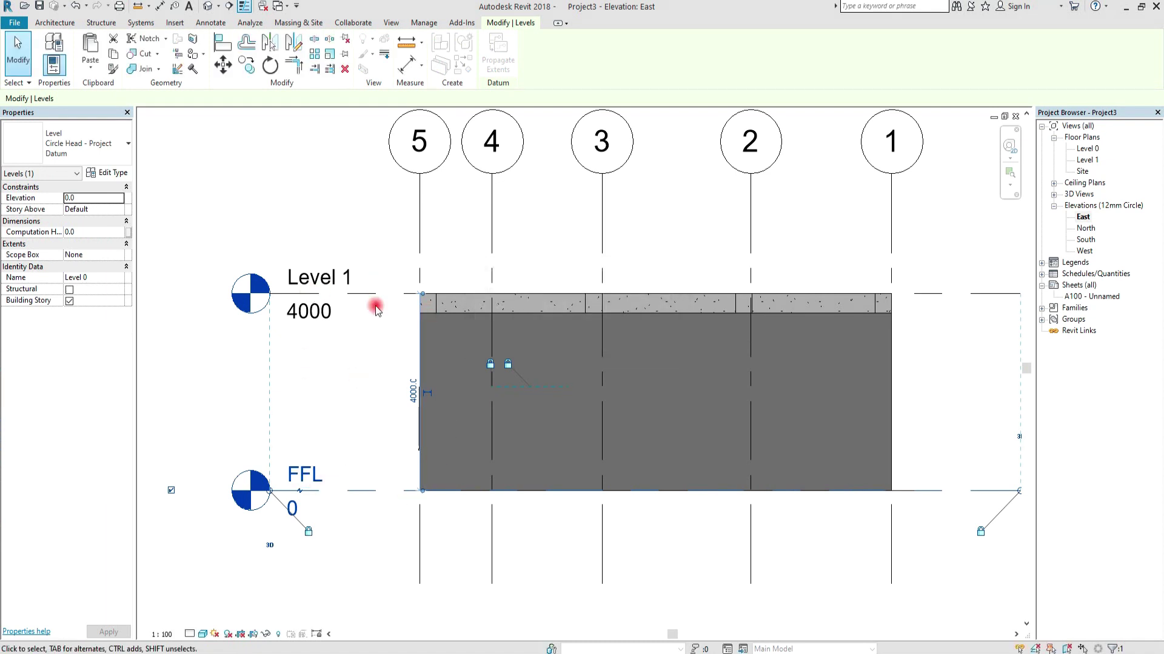
Rename Level 1 to TOP OF BEAM, keeping the matching view names unchanged.
double_click(327, 280)
text(TOP OF BEAM)
click(267, 193)
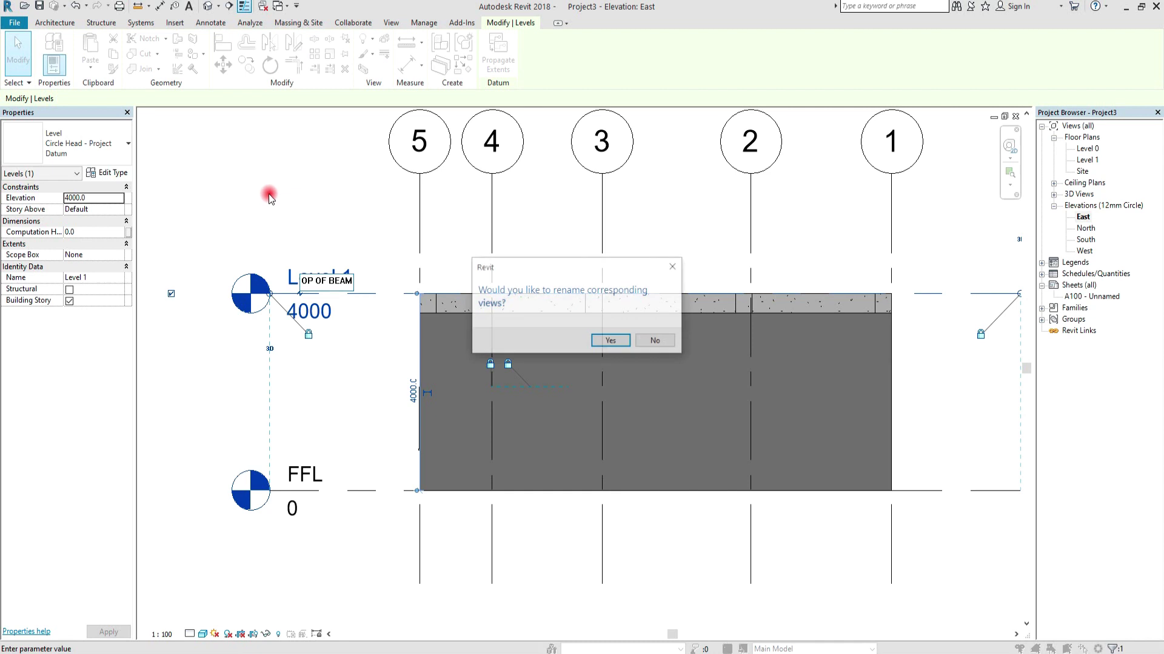
click(647, 349)
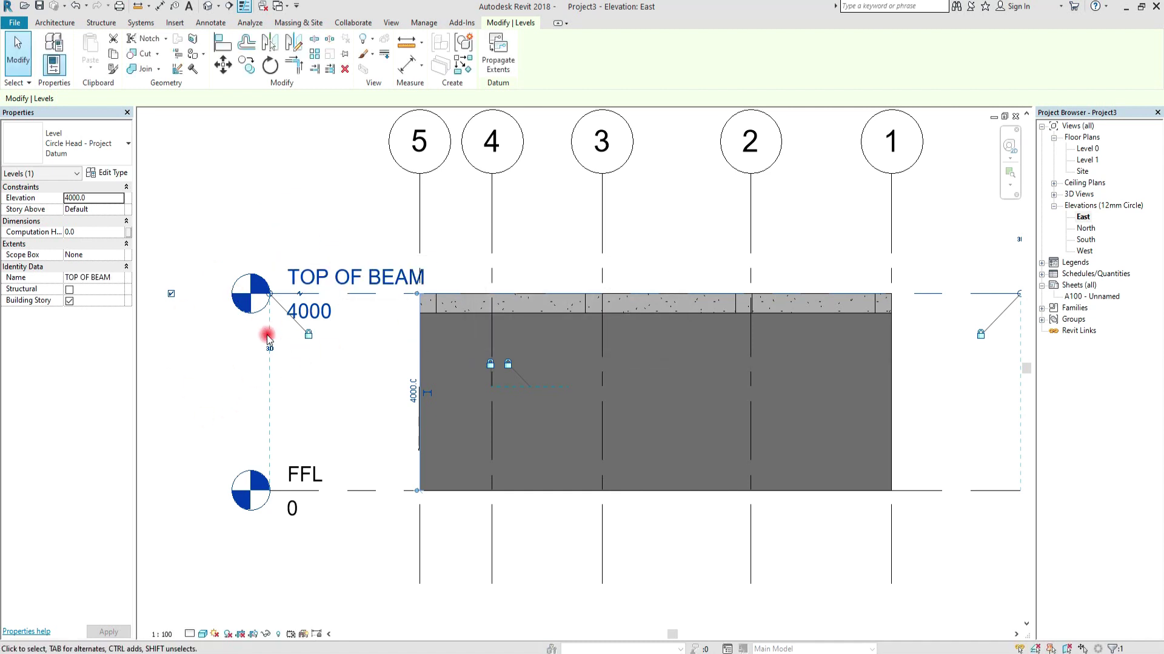
middle_drag(765, 505, 702, 497)
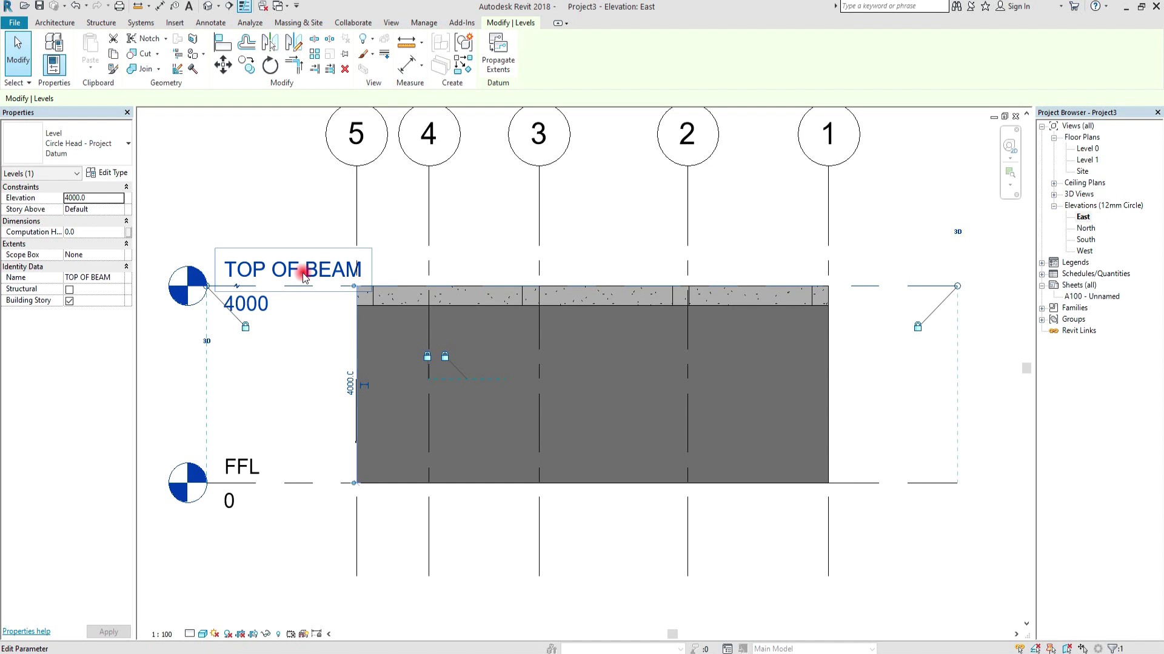
Open the Level 0 floor plan and start a Floor: Architectural boundary sketch.
double_click(1083, 149)
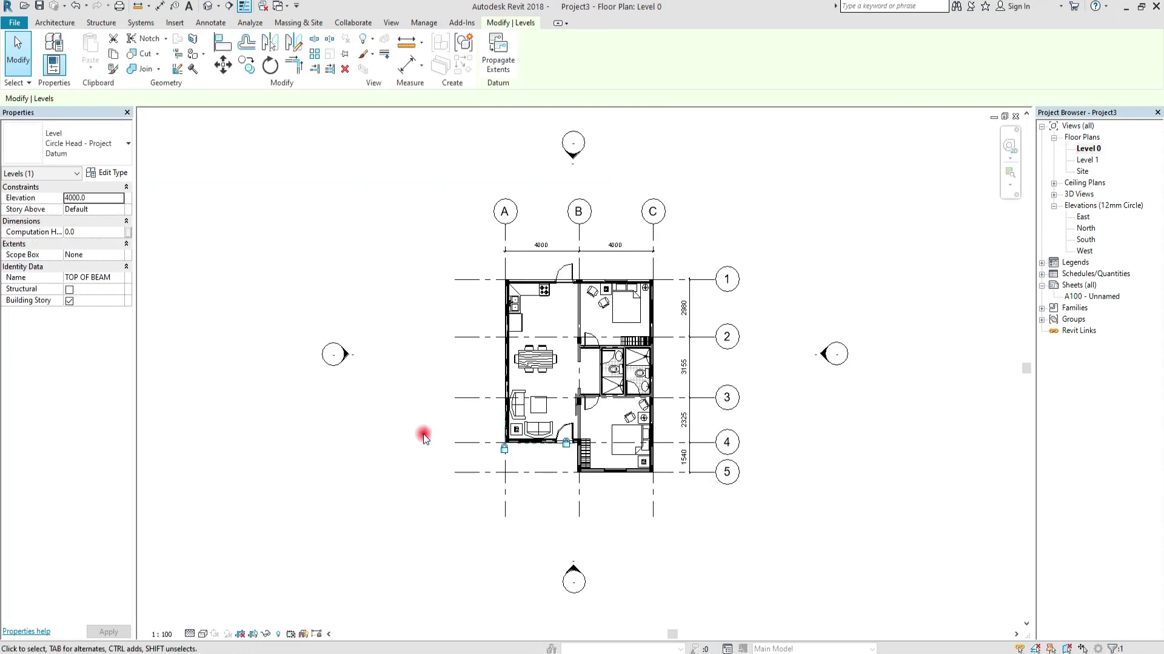
scroll(642, 352, up, 1)
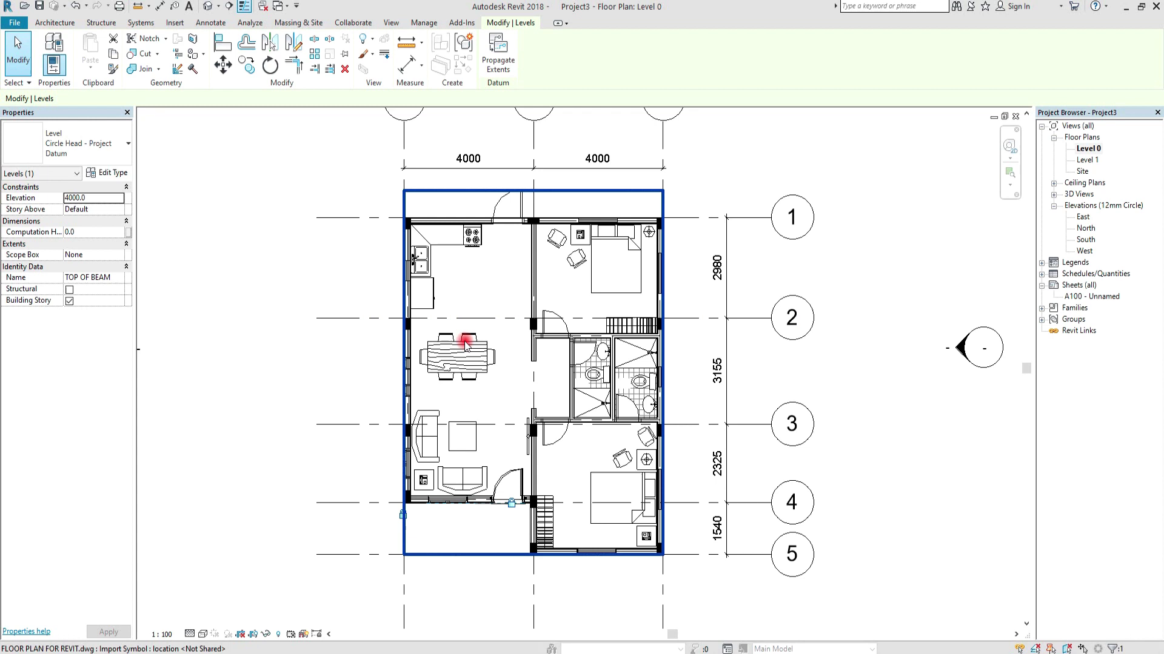
click(55, 25)
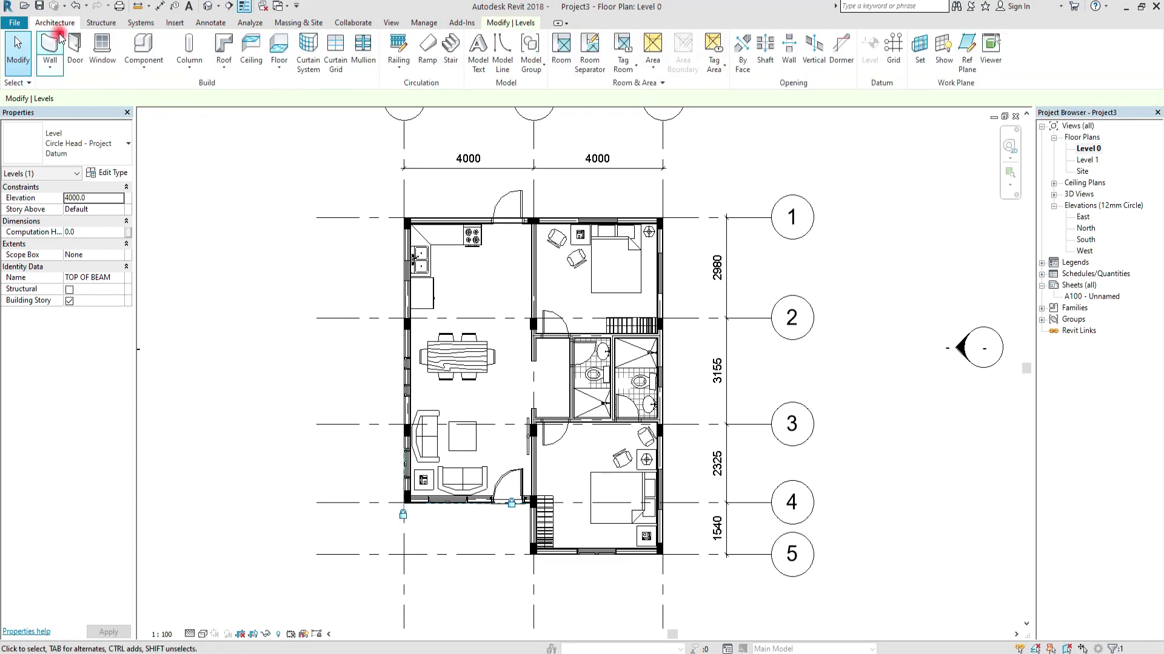
click(279, 69)
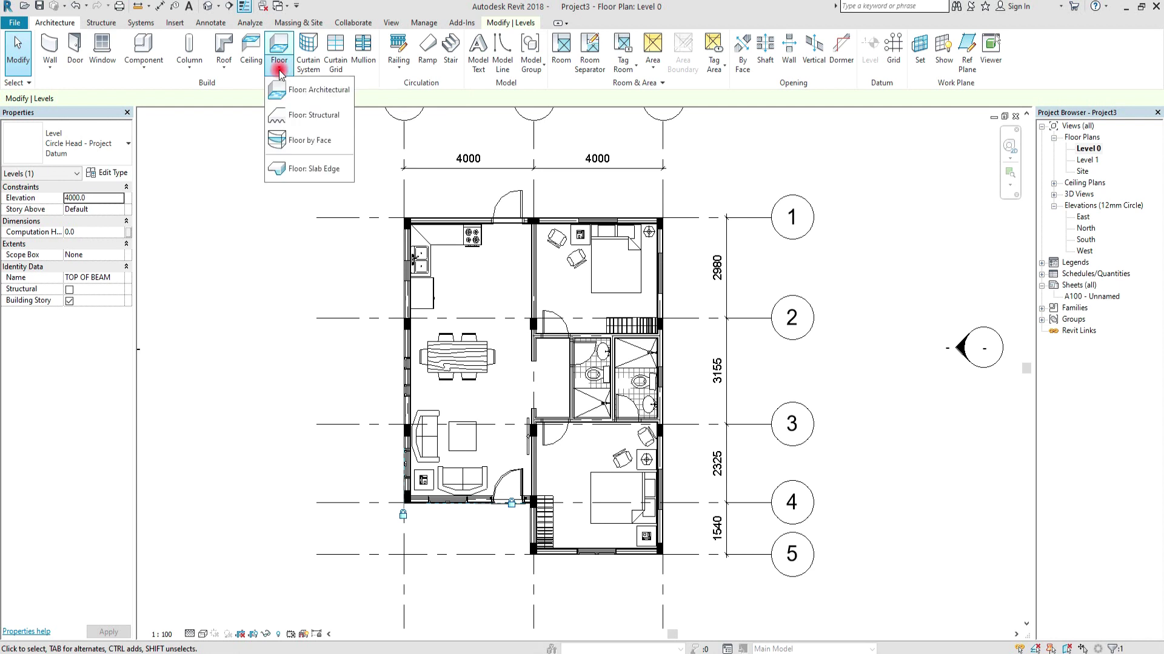
click(282, 89)
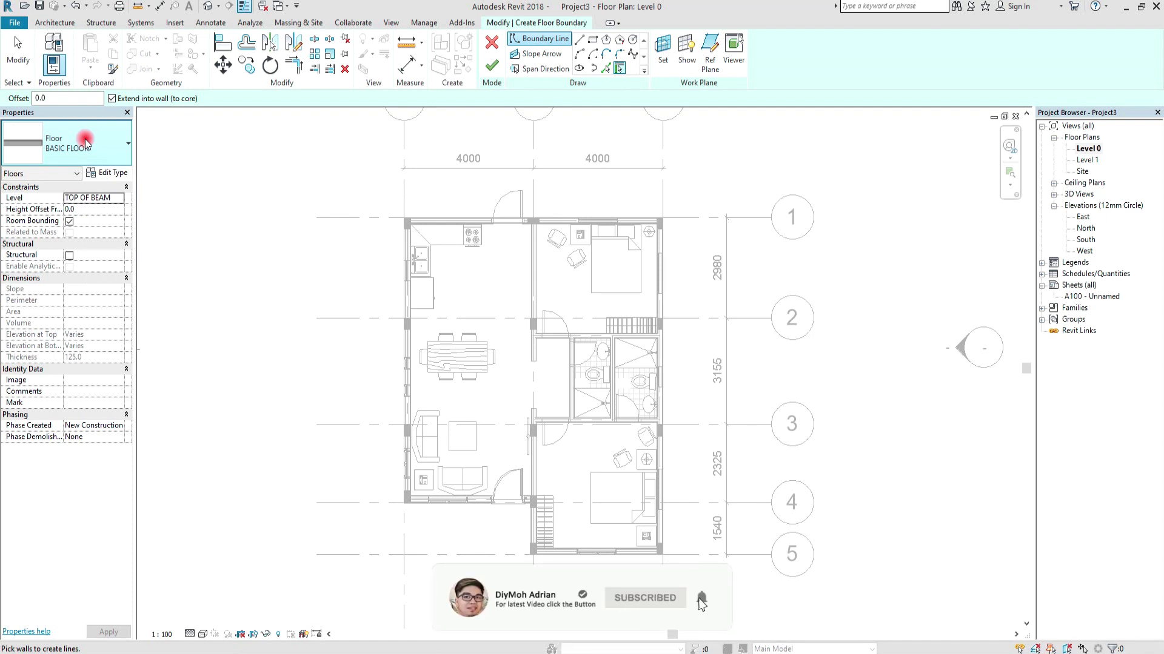
Set the floor type to Floor_Timber_22Cbd-225Joist and its level to FFL.
click(108, 149)
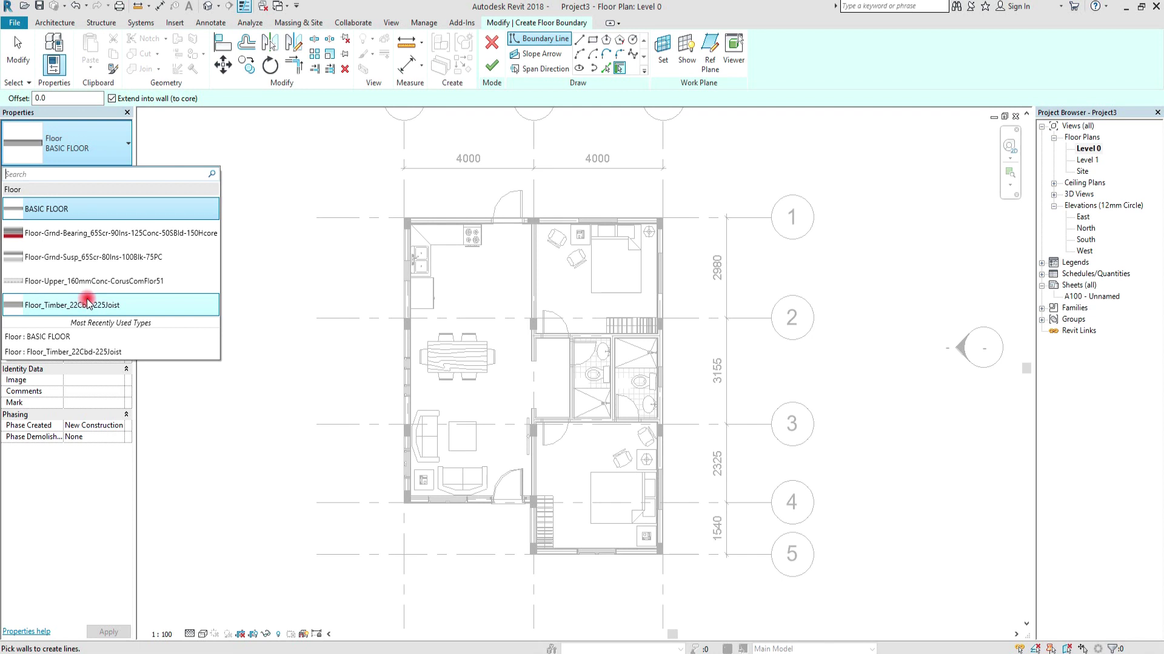
click(83, 306)
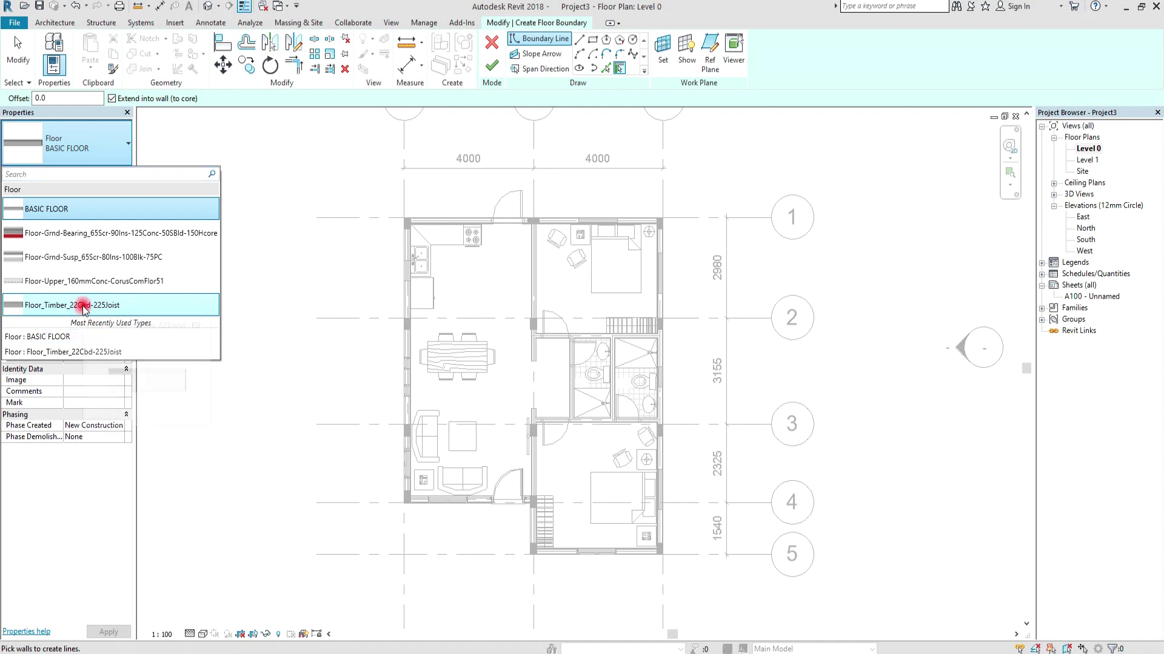
click(51, 306)
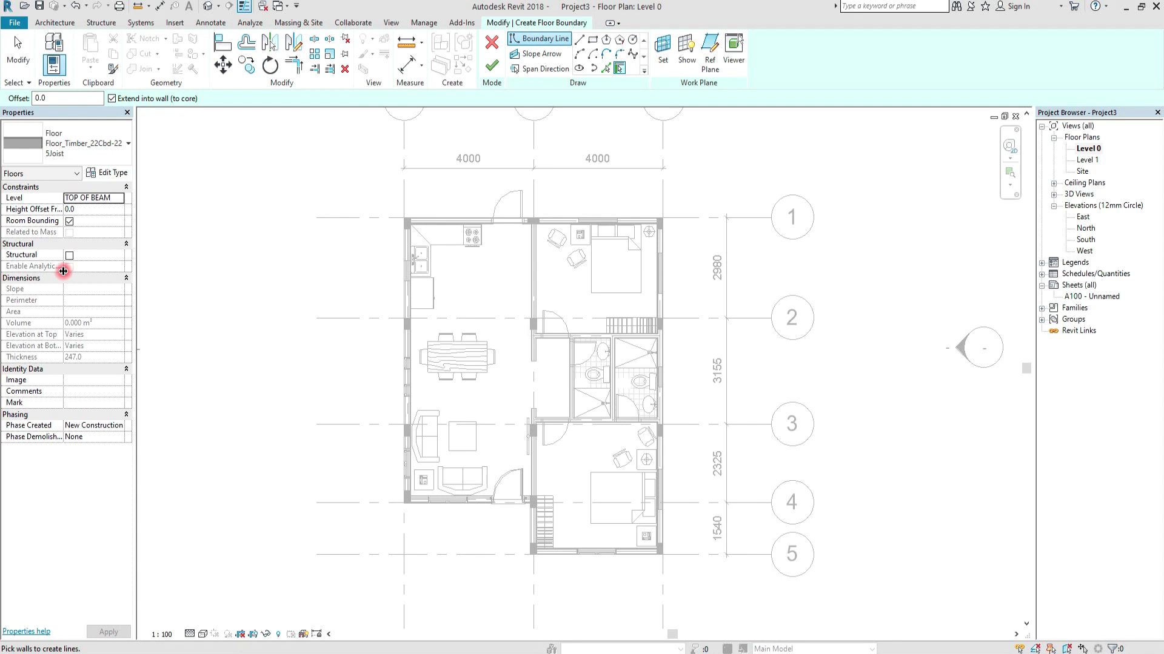
click(116, 198)
click(80, 209)
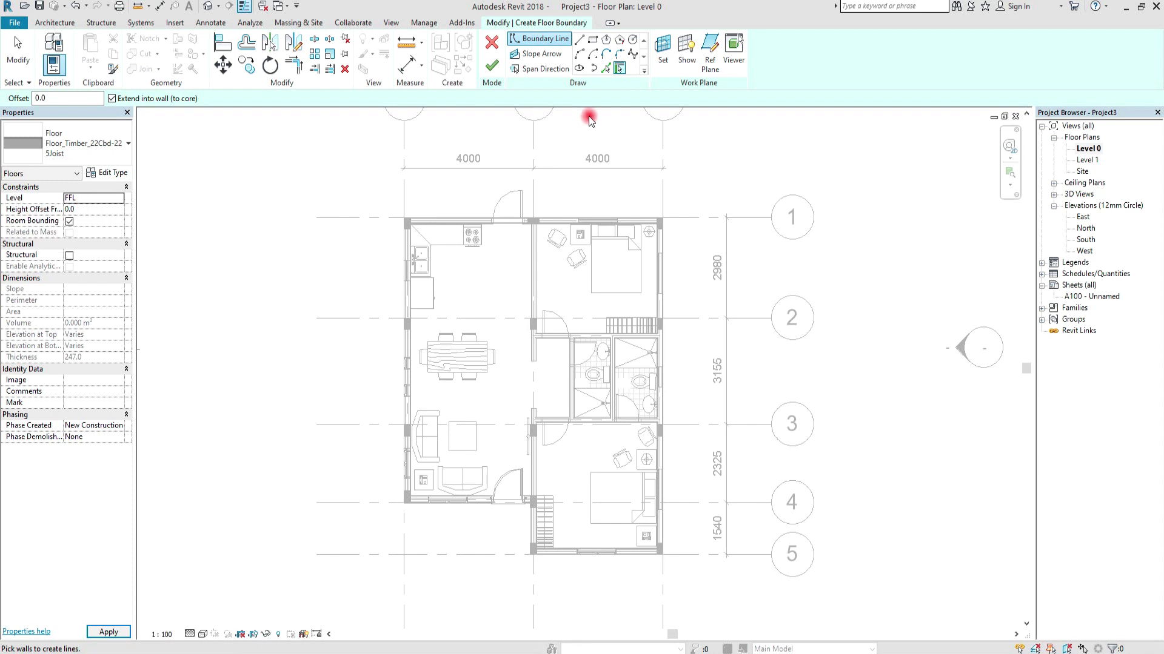
click(111, 175)
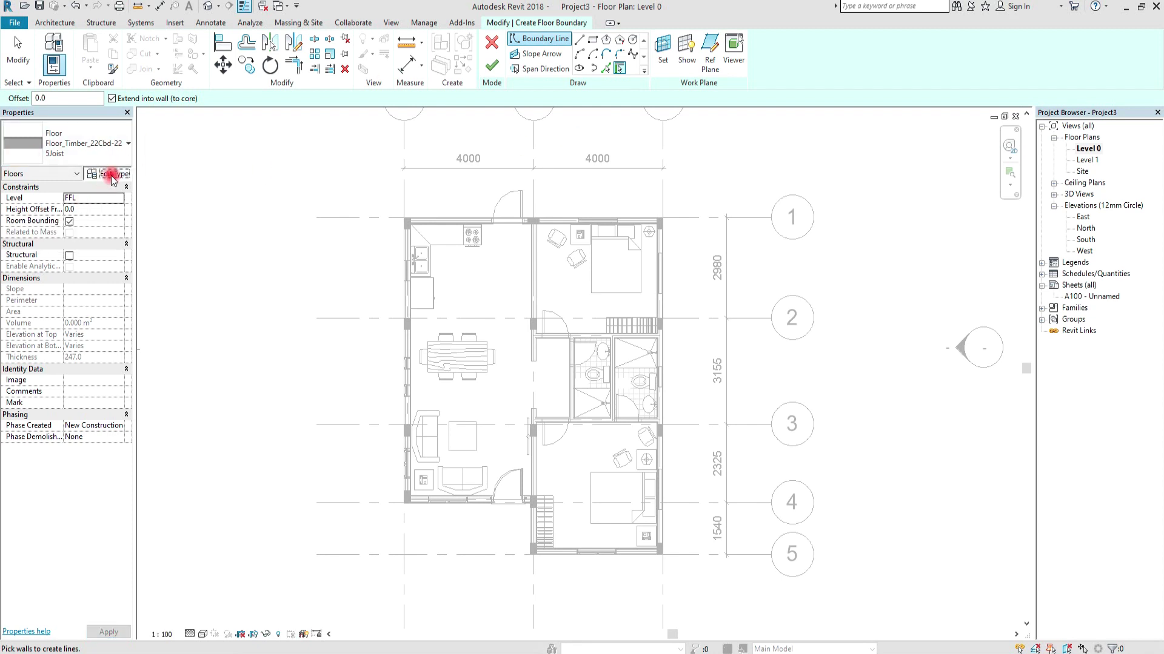
Duplicate the floor type as FLOOR 125MM and open its layer structure for editing.
click(1003, 165)
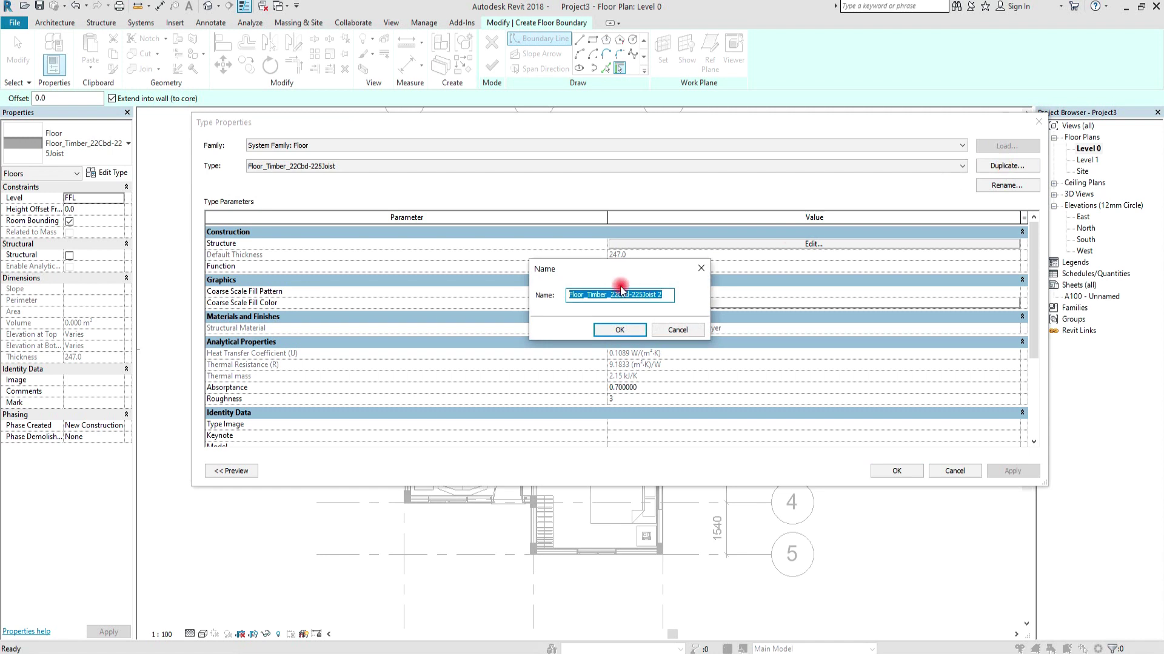
text(FLOOR 125MM)
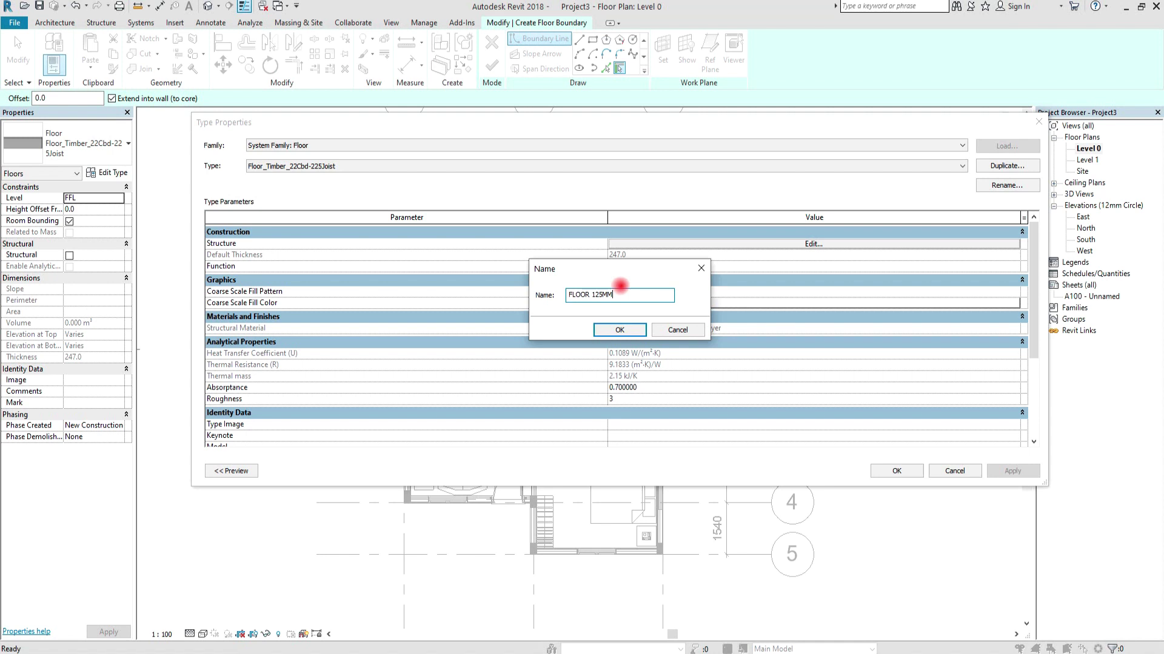
click(601, 331)
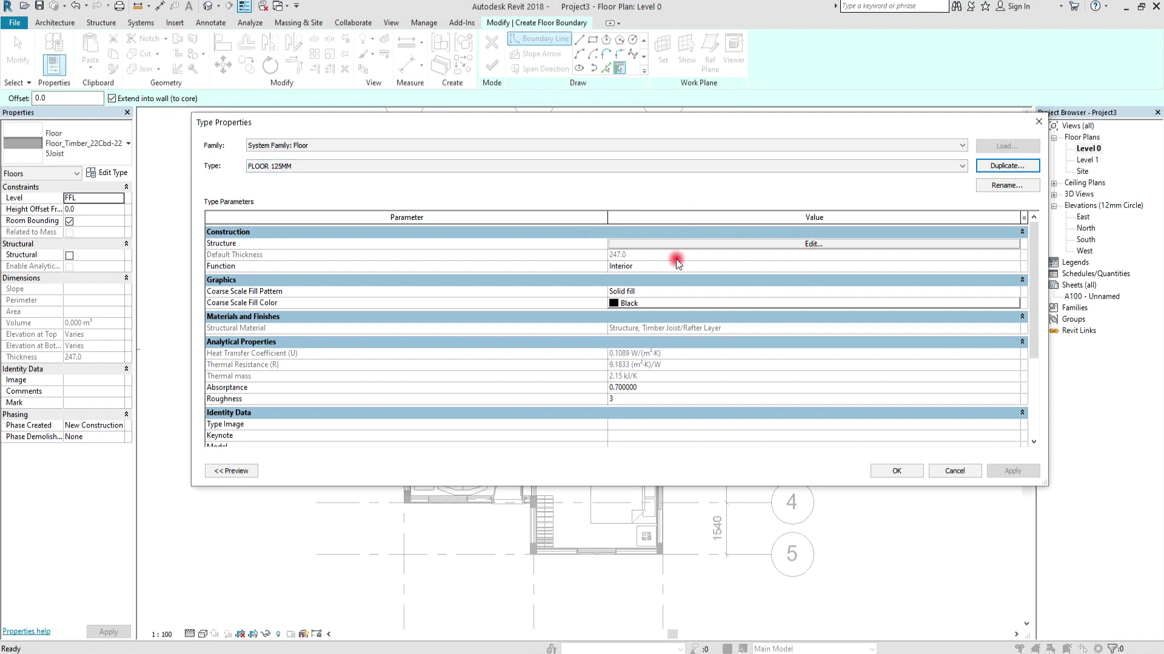
click(810, 242)
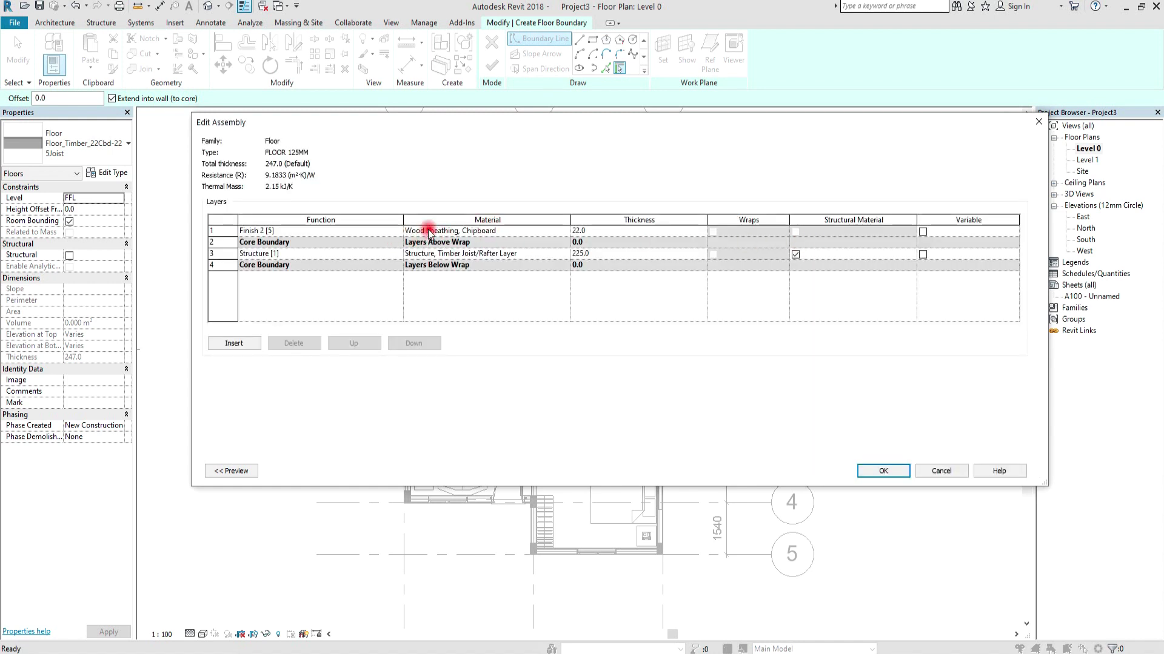
Search materials for DEFAULT and pick Default Floor for the finish layer.
click(563, 232)
click(565, 231)
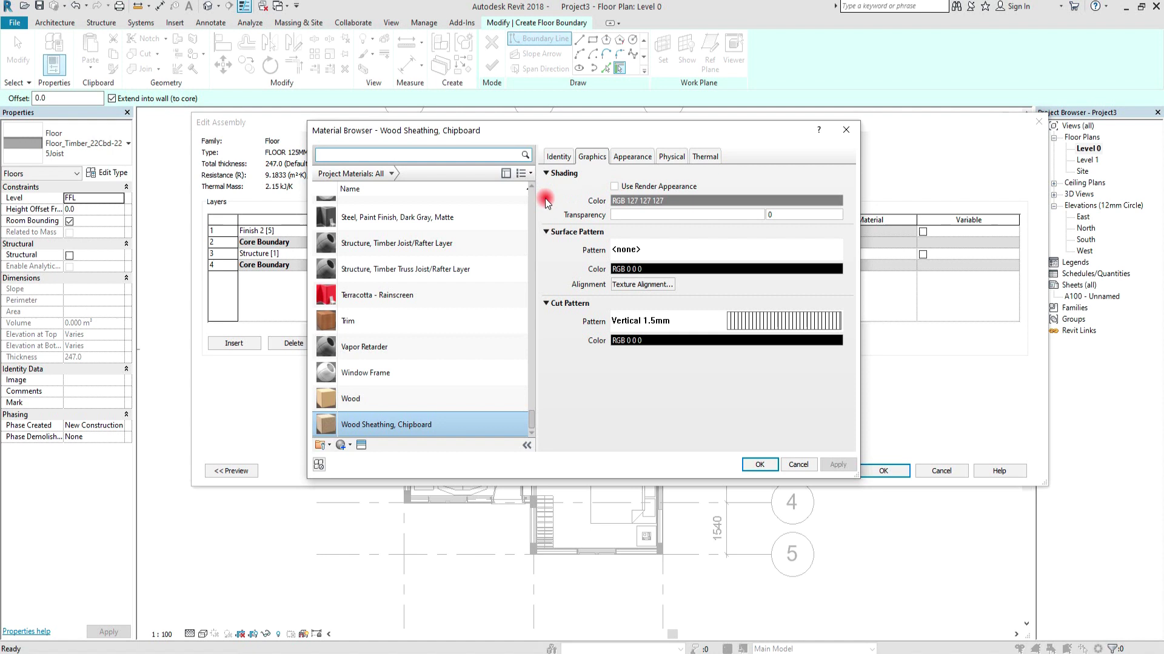
scroll(419, 303, up, 1)
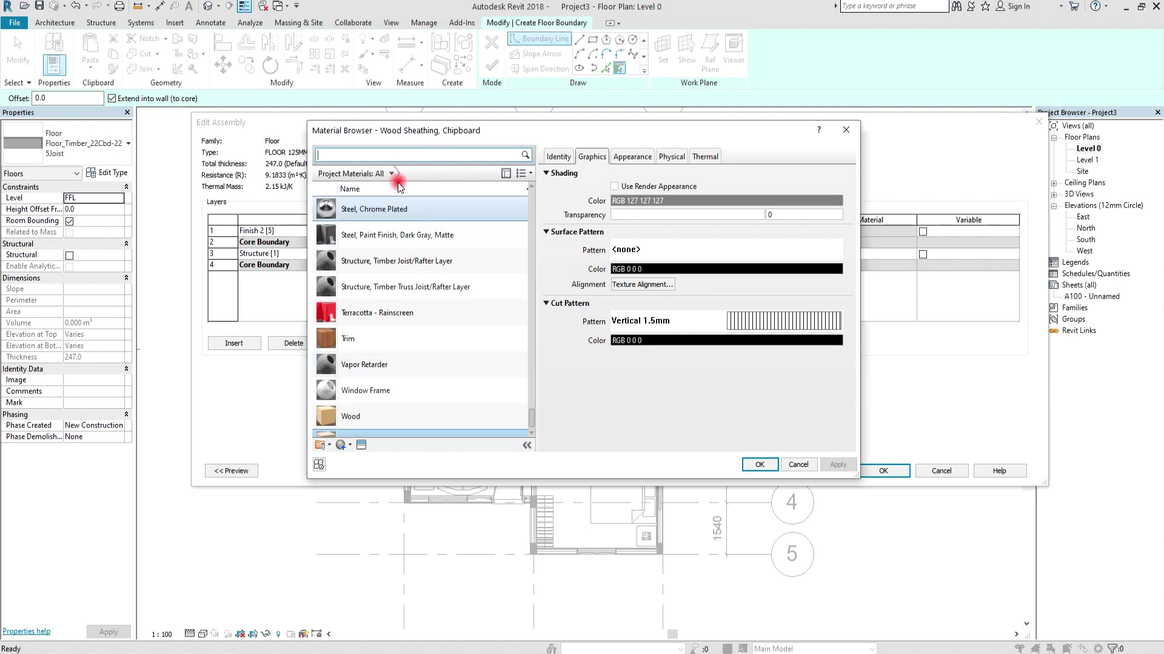
text(DEF)
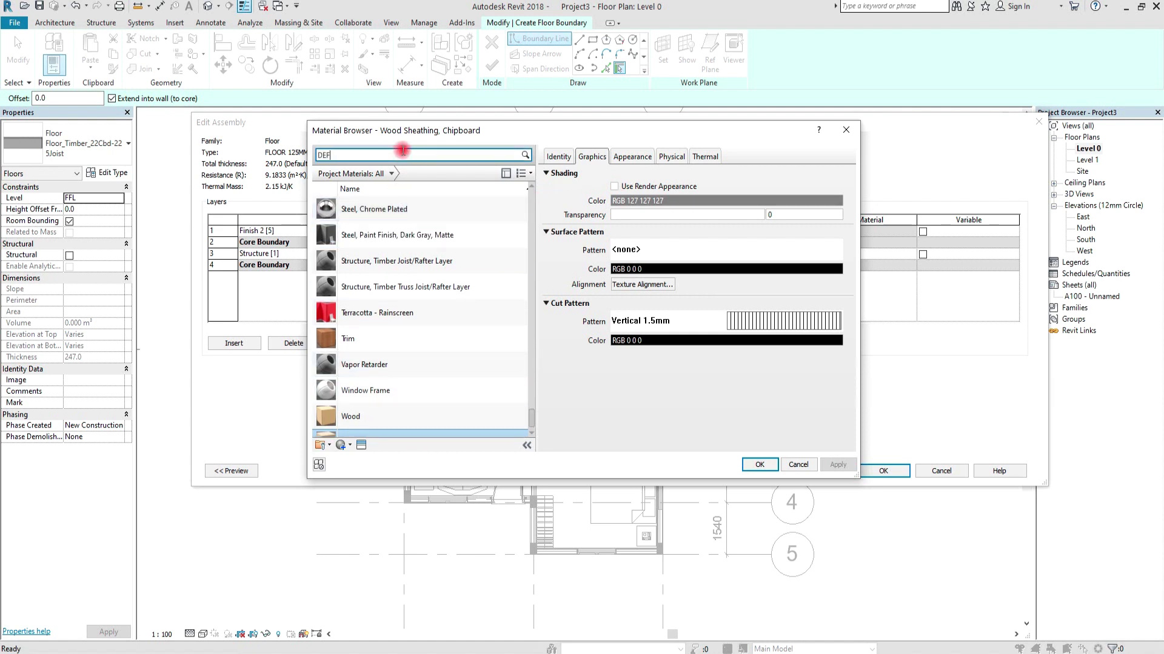
text(AULT)
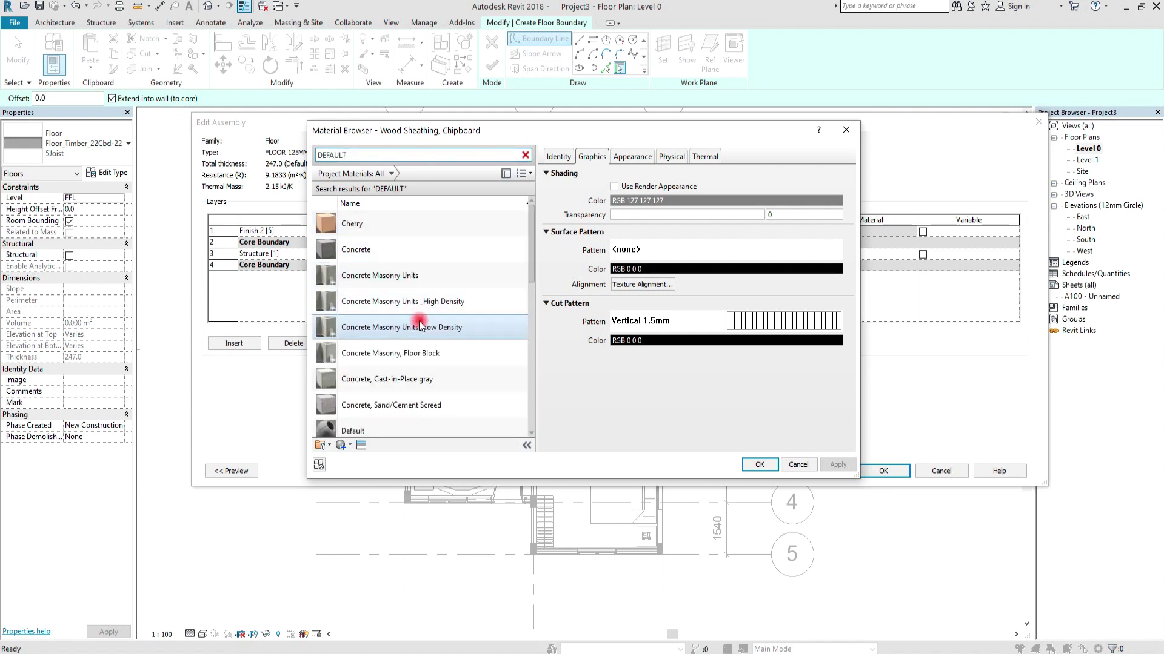
scroll(428, 303, down, 1)
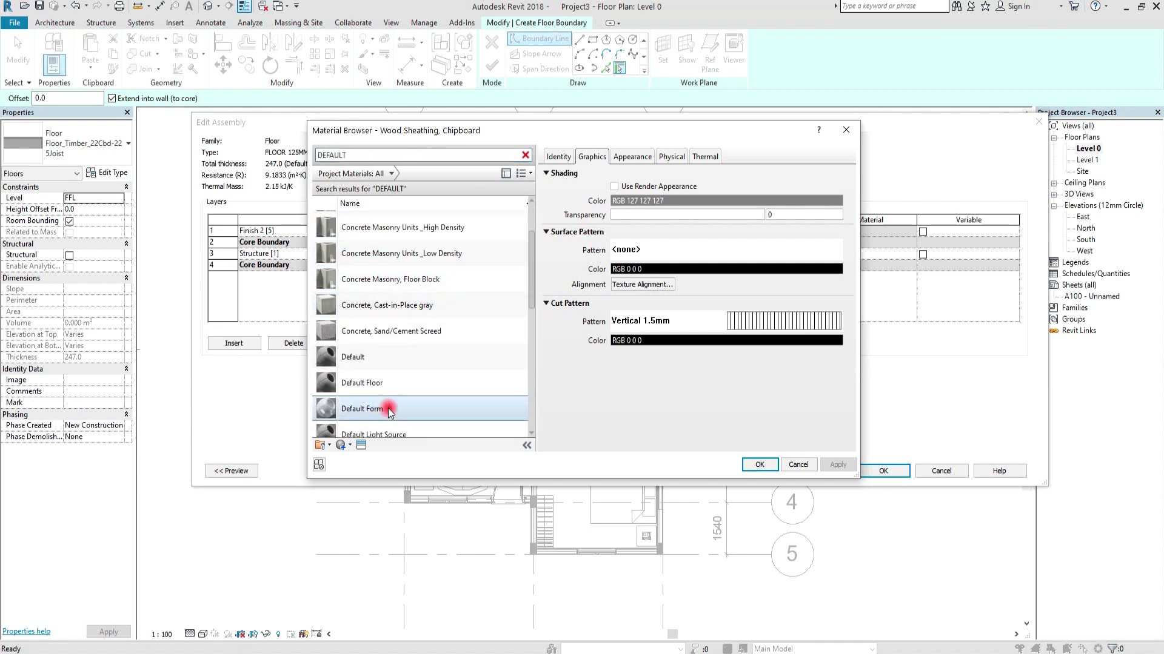
click(387, 384)
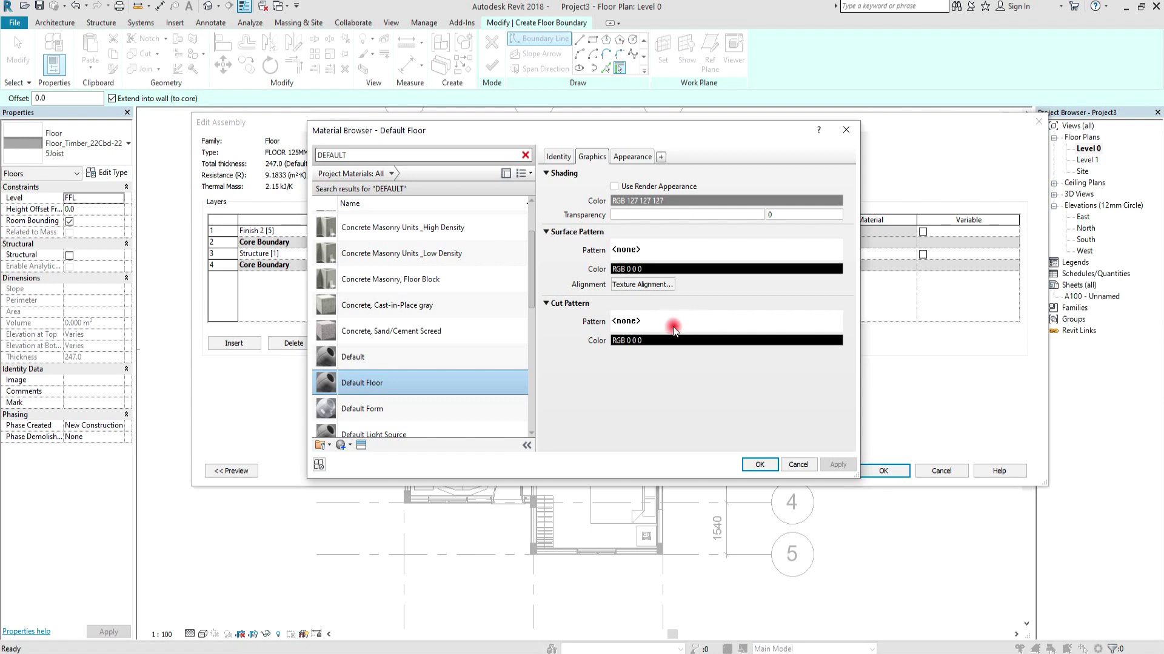
click(650, 325)
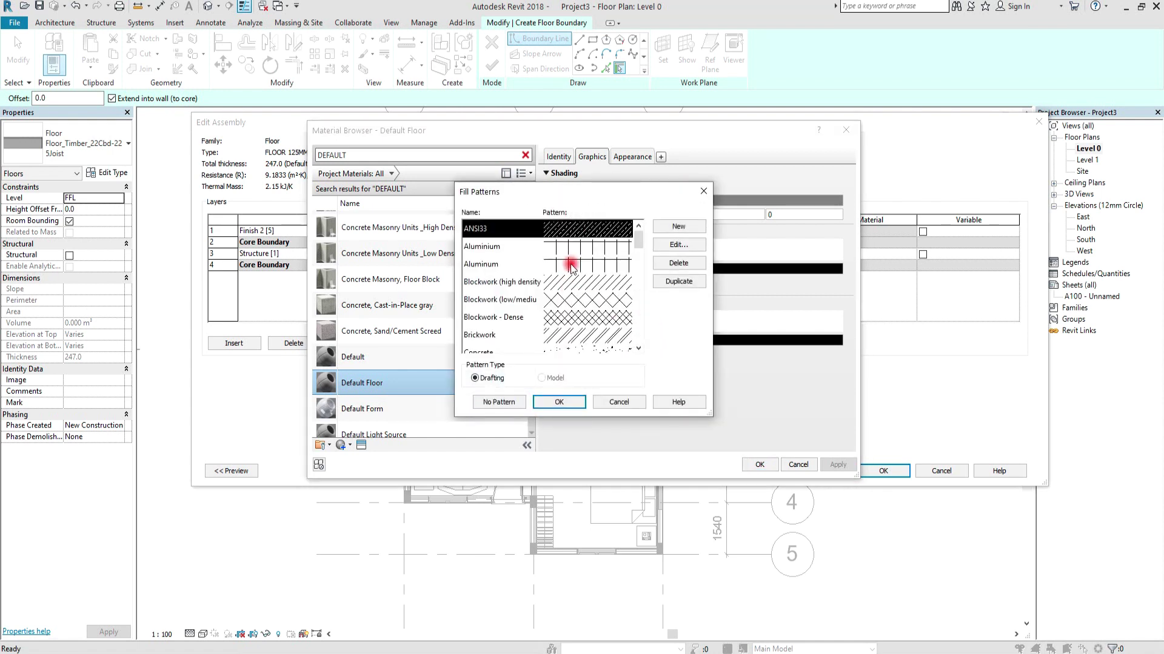
Give Default Floor a Diagonal down cut pattern and assign it to the 22.0 finish layer.
scroll(573, 271, down, 1)
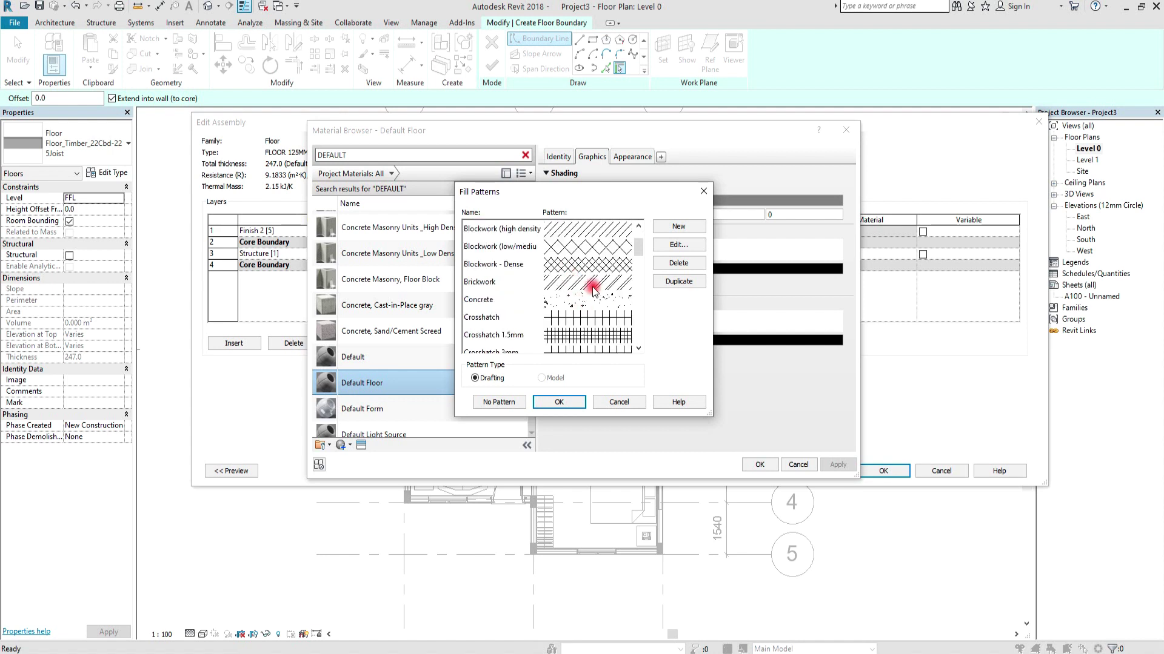
scroll(576, 298, down, 1)
scroll(579, 296, down, 1)
scroll(580, 296, down, 1)
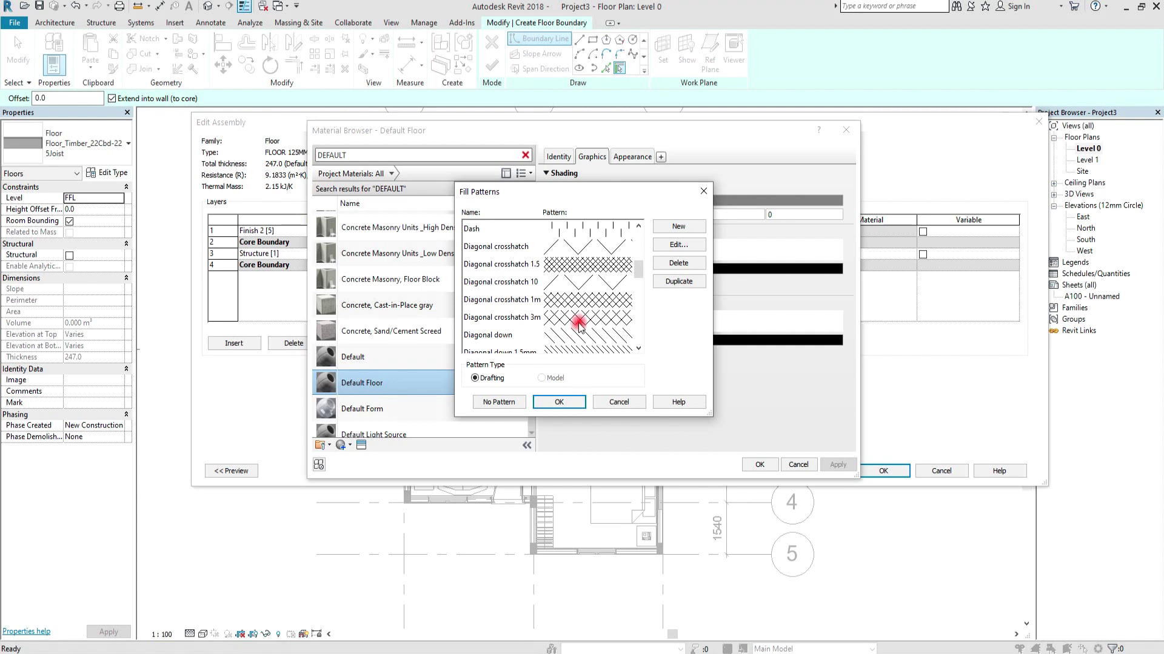
click(575, 337)
click(559, 402)
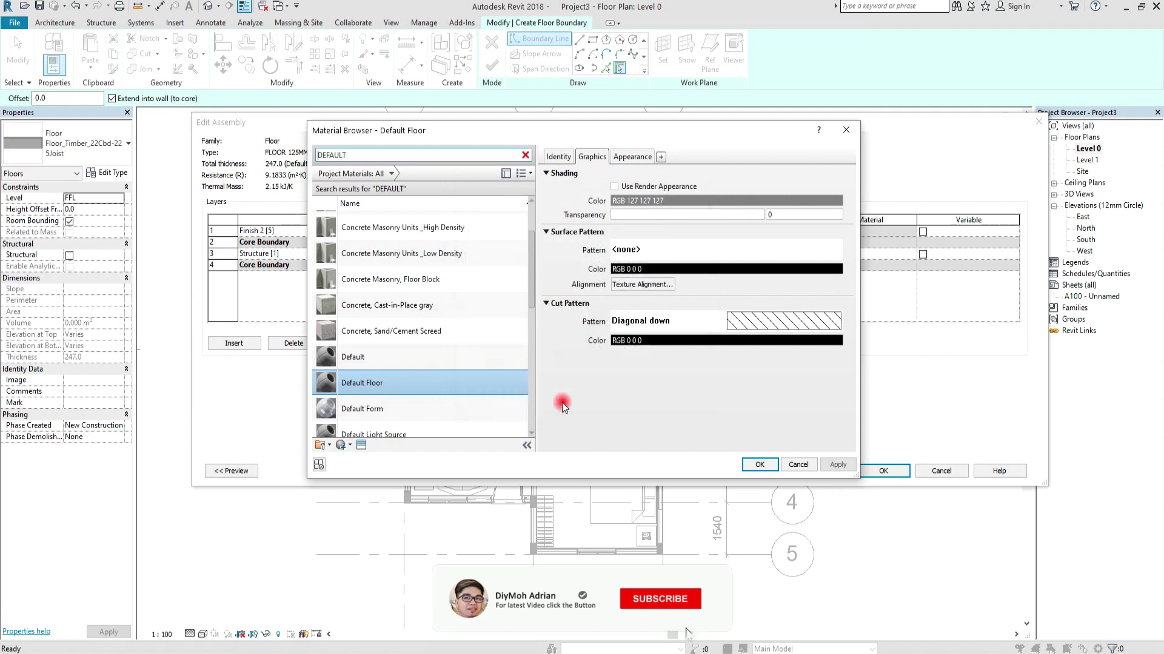
click(839, 465)
click(765, 465)
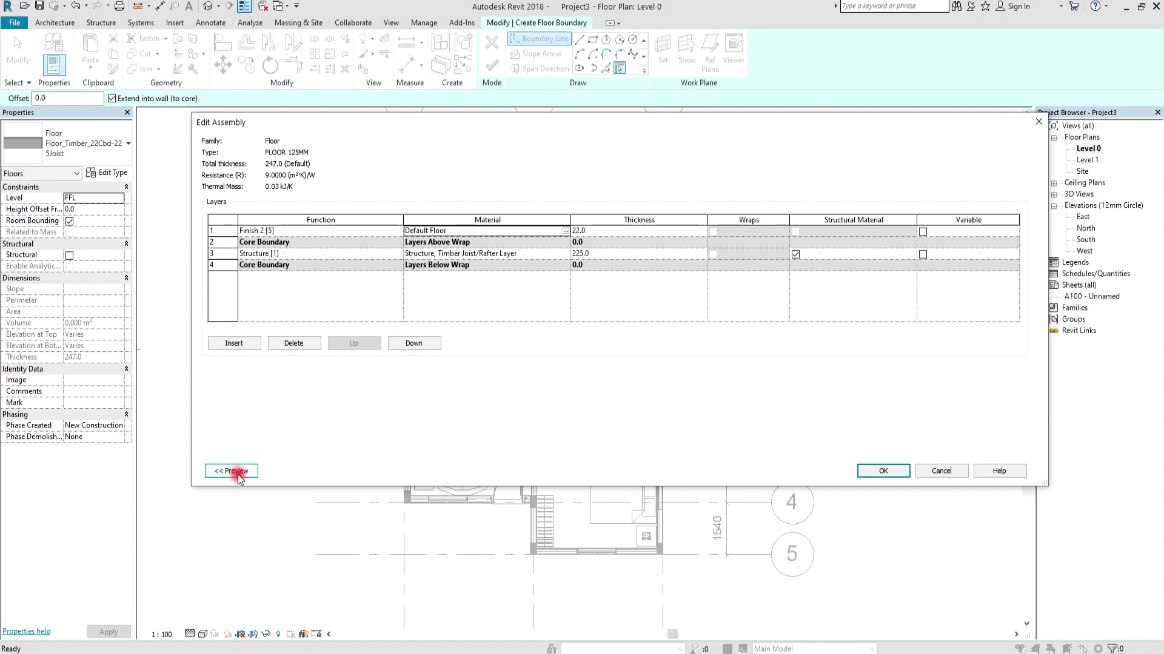
Show the section preview and choose the Default material for the structure layer.
click(238, 475)
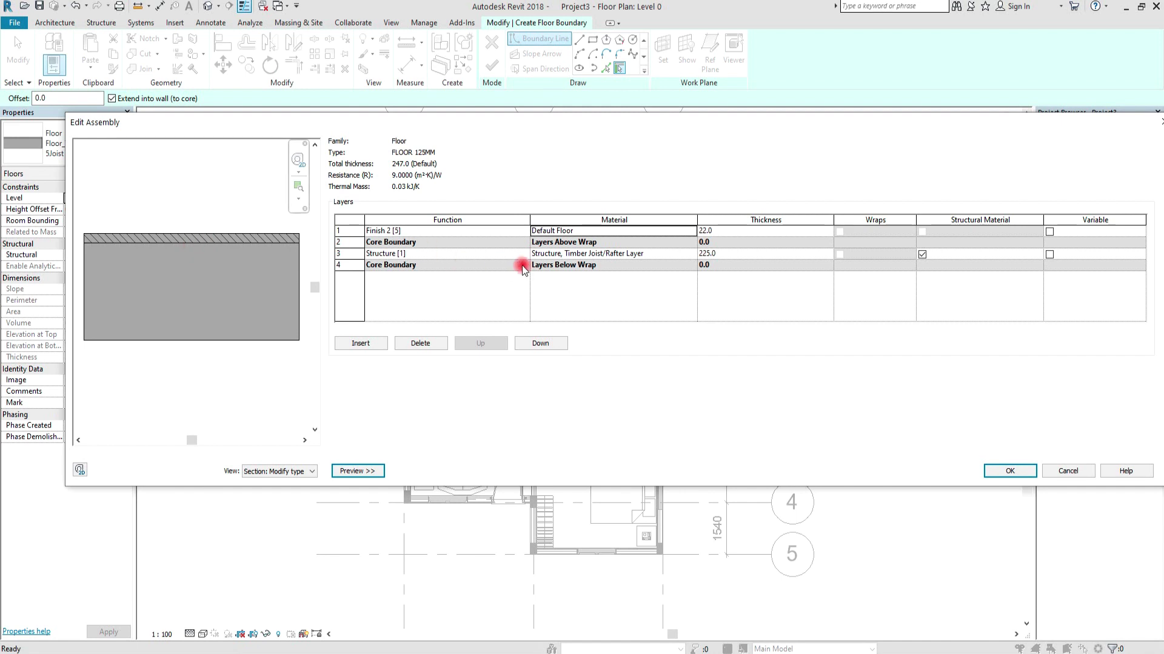
click(618, 253)
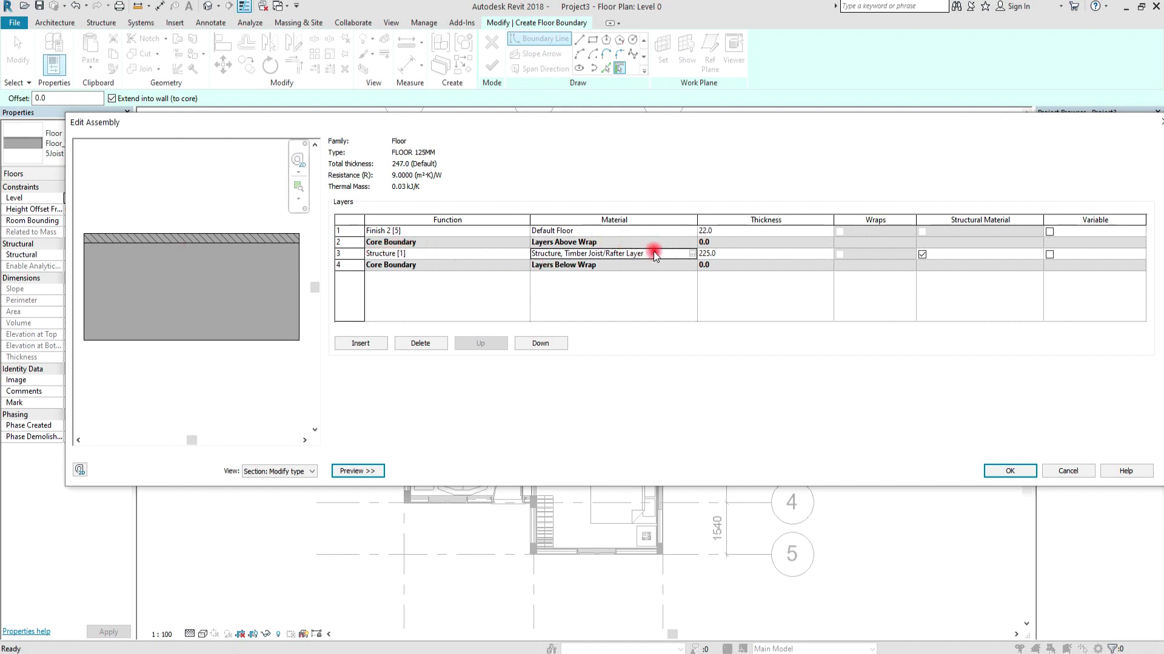
click(690, 254)
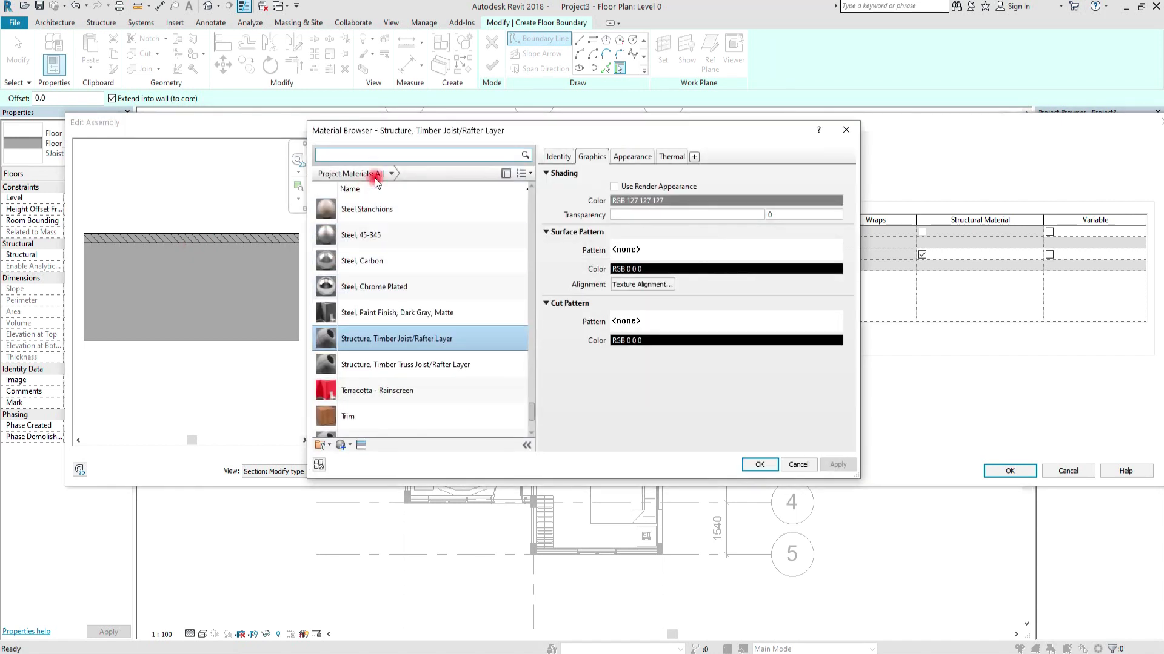
text(DEF)
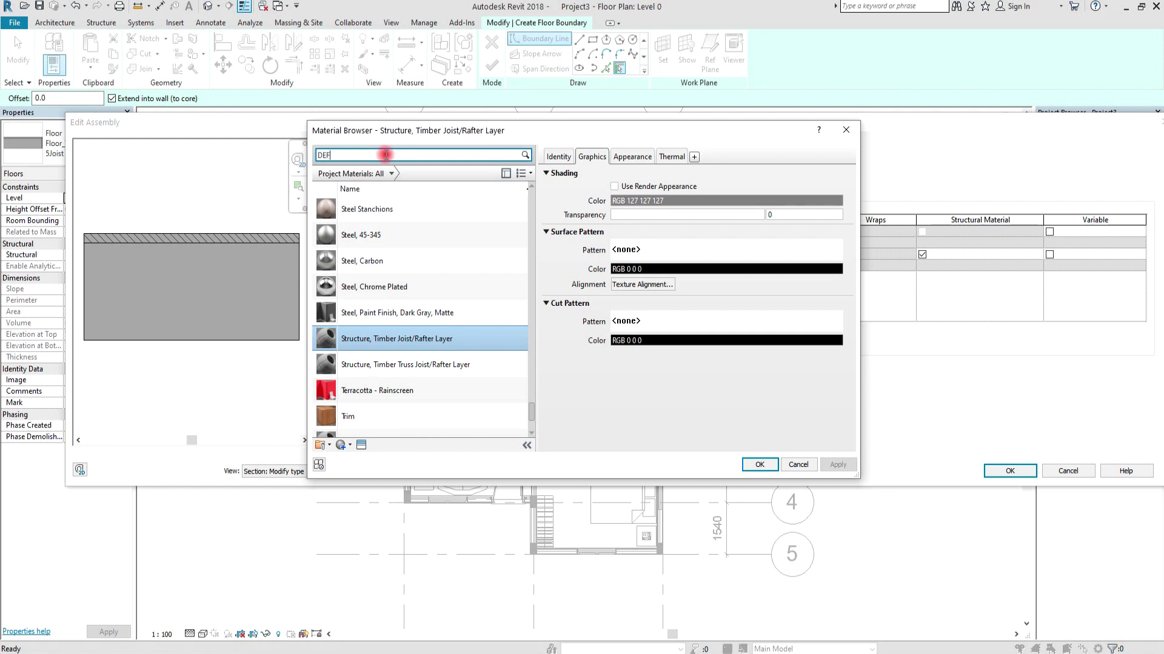
text(AUL)
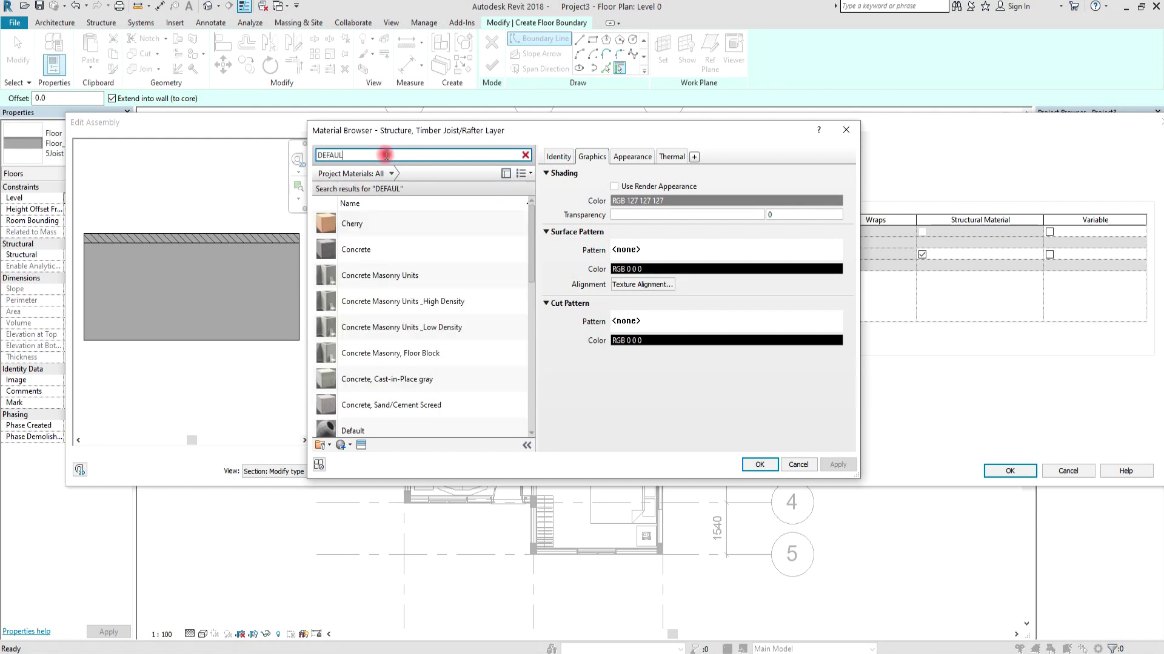
key(BackSpace)
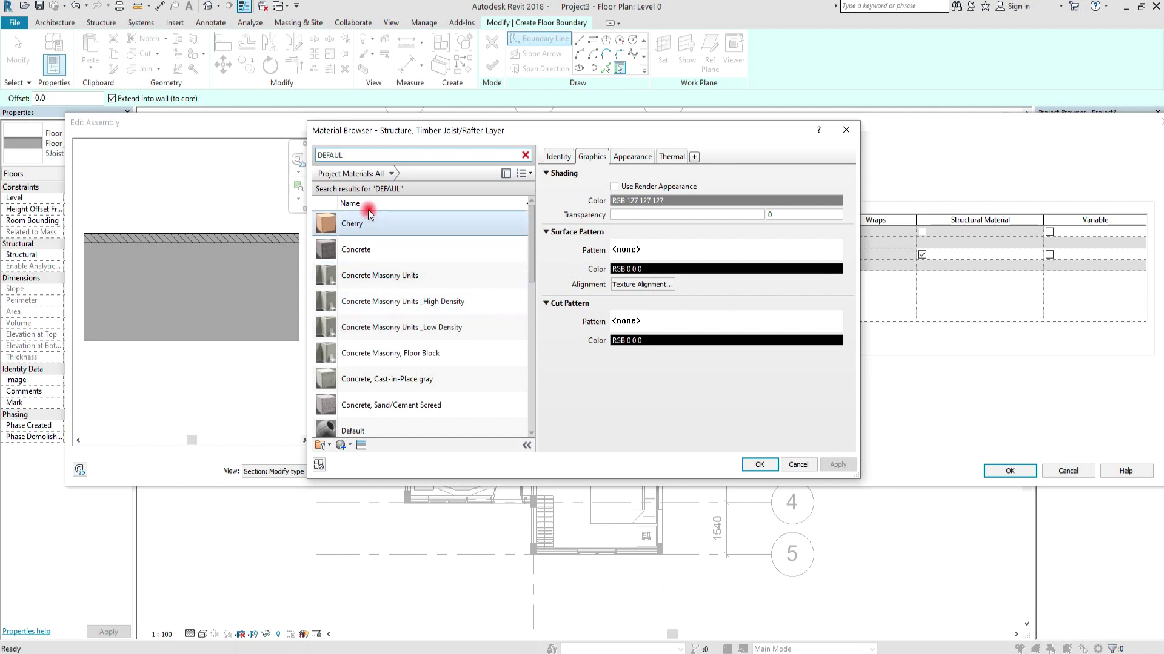
scroll(394, 209, down, 1)
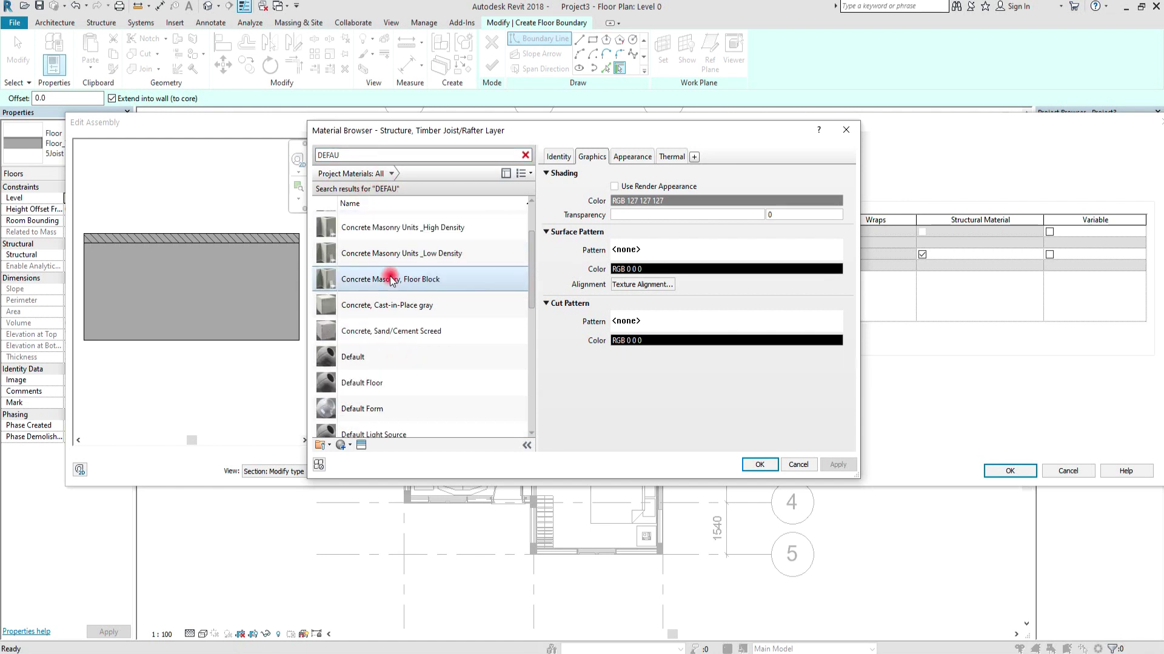
click(387, 357)
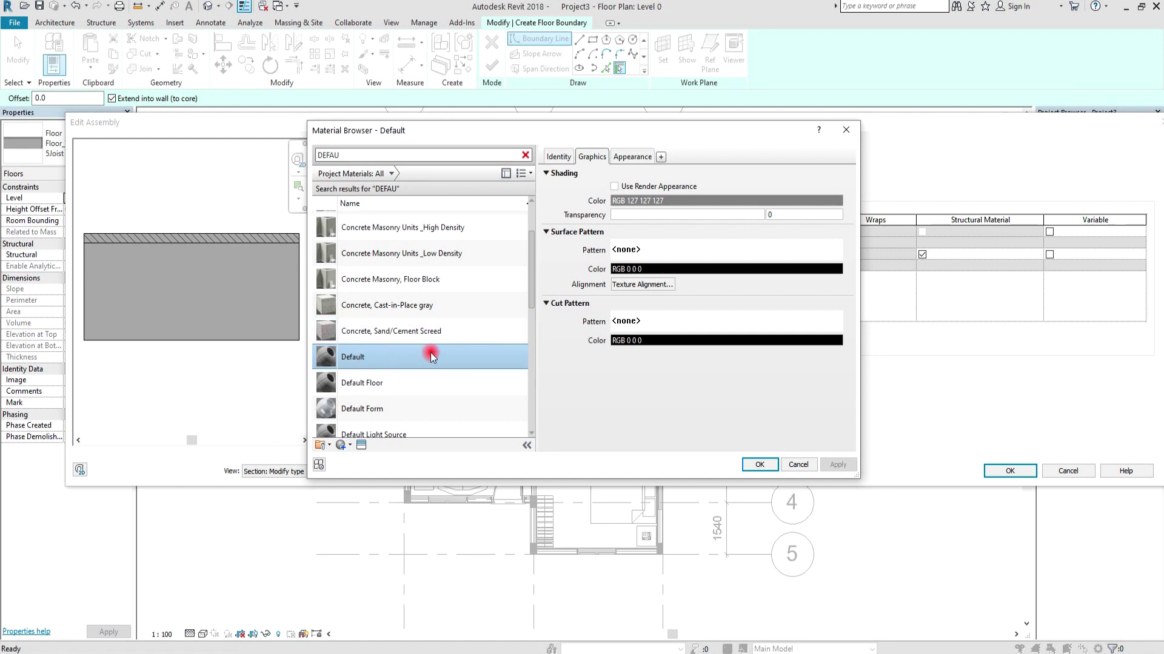
Set the Default material's cut pattern to Concrete and assign it to the structure layer.
click(651, 326)
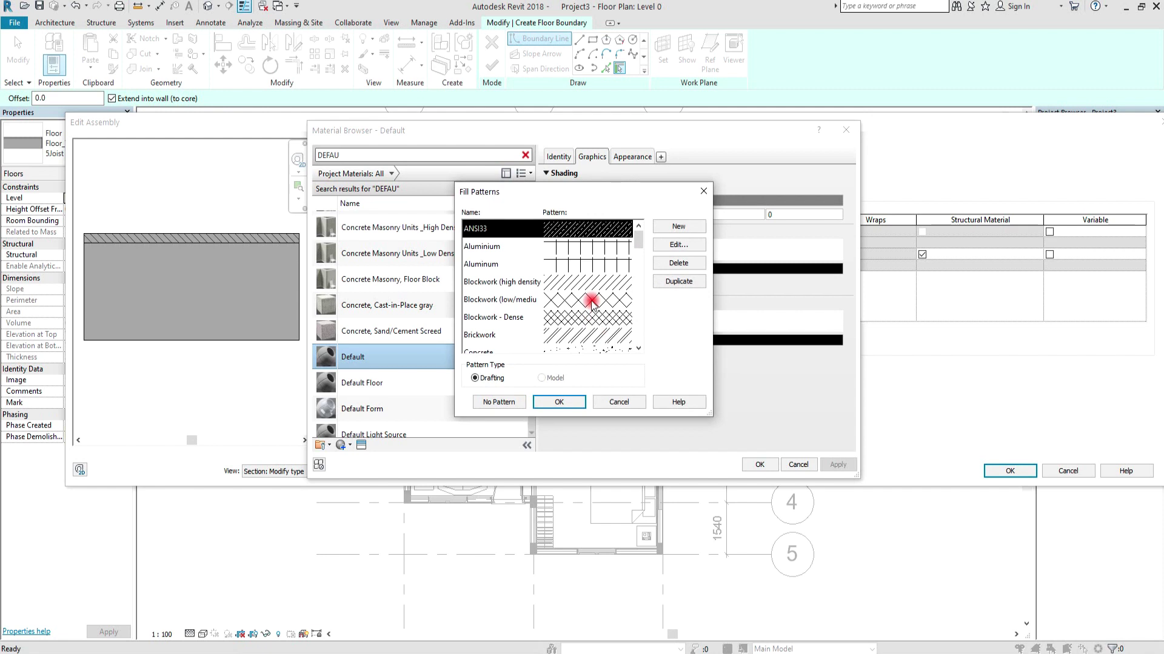
scroll(593, 316, down, 1)
click(573, 301)
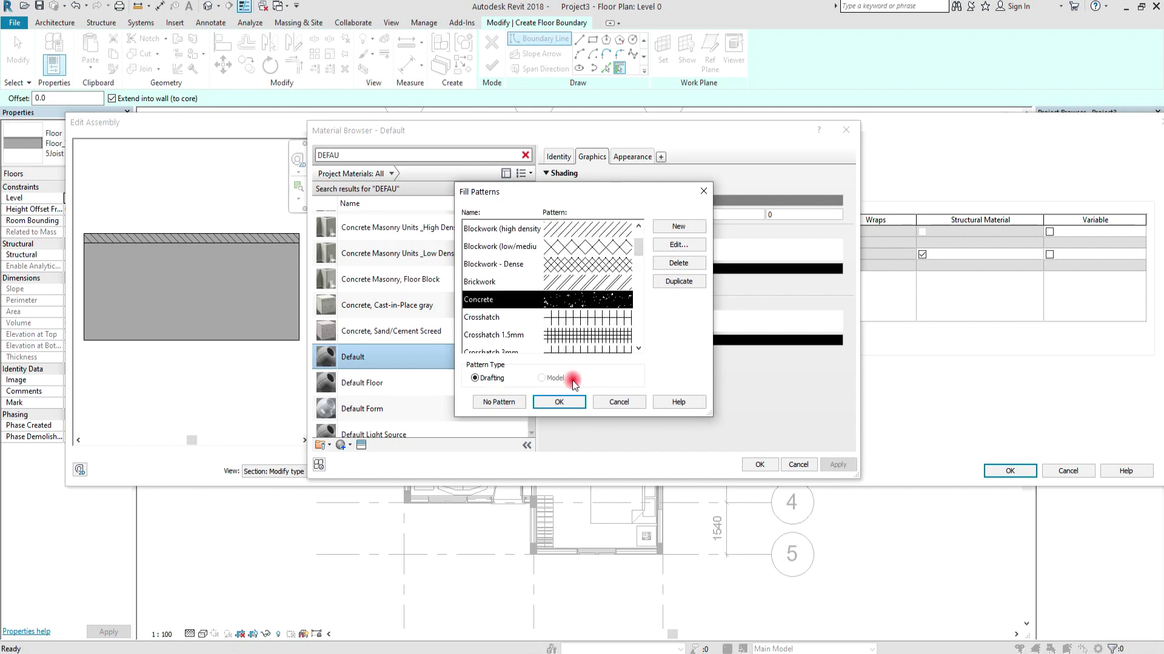
click(561, 402)
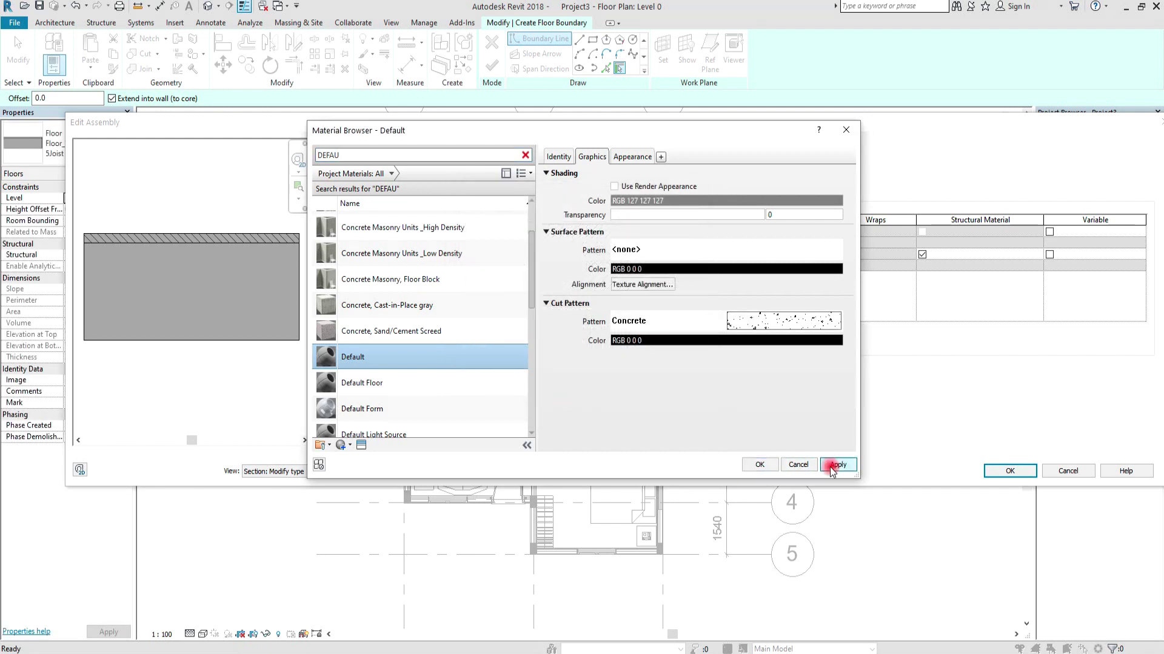
click(760, 465)
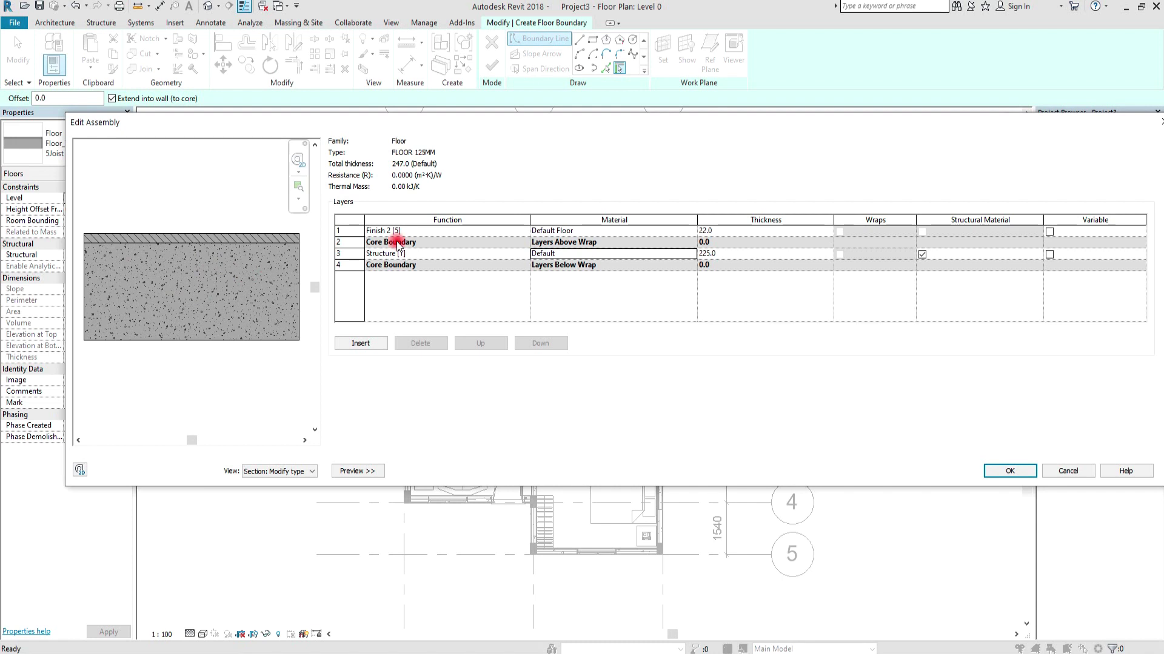
Make the structure layer 100 and the finish layer 25 thick, then accept the FLOOR 125MM type.
click(730, 257)
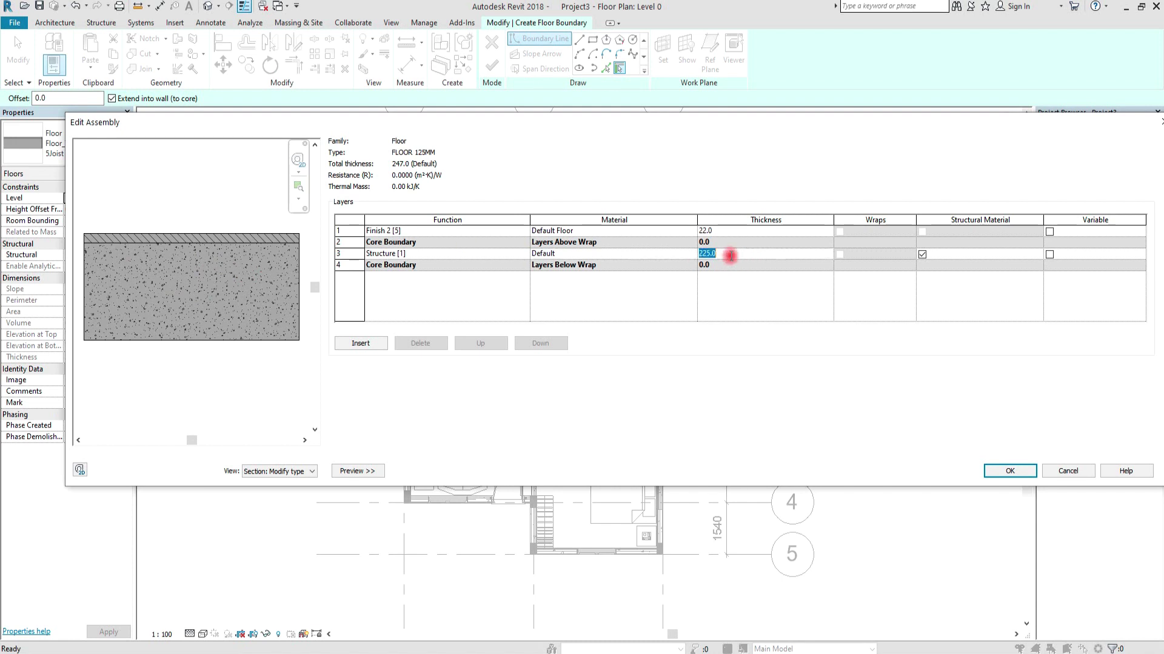
text(100)
click(726, 229)
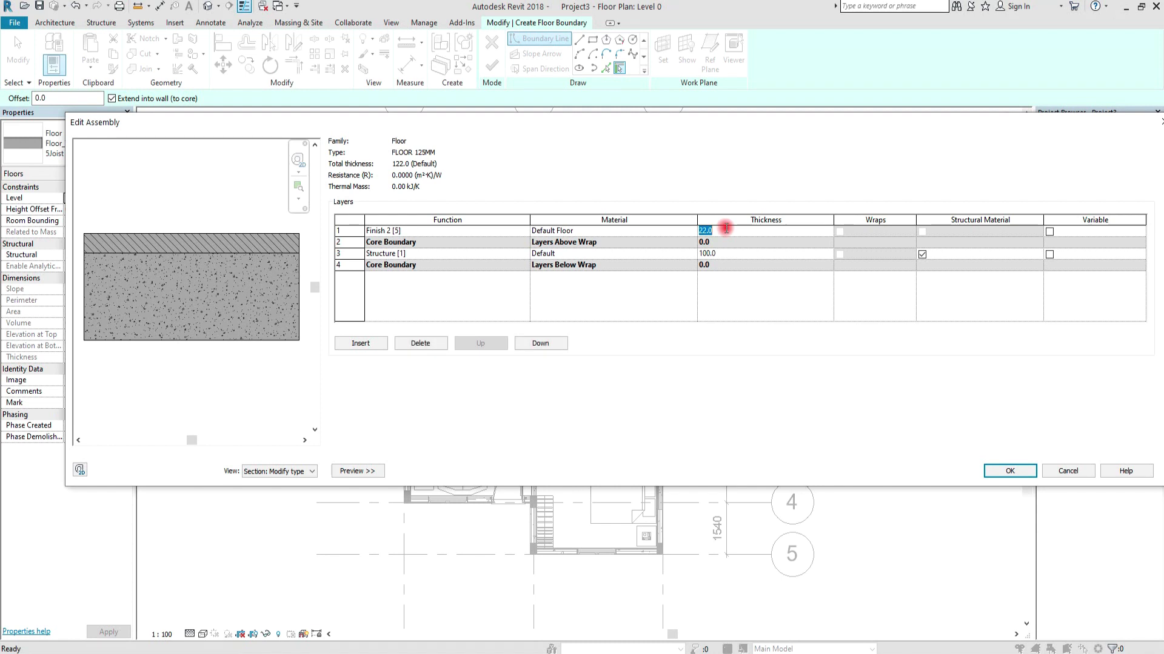
text(25)
click(1006, 471)
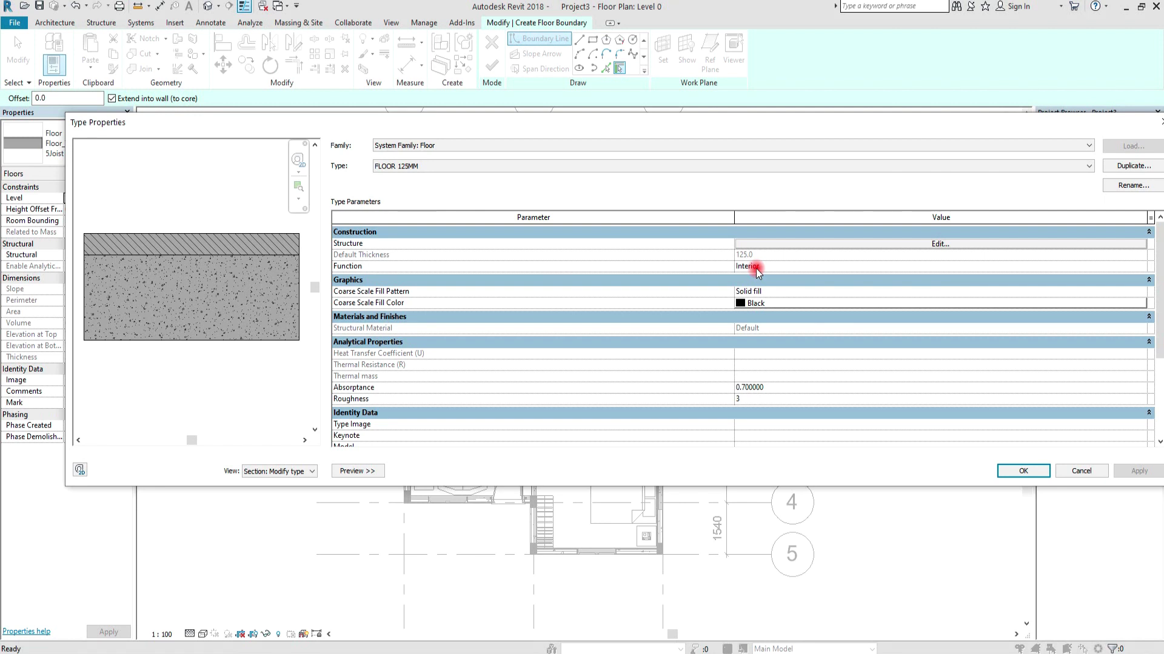
click(1023, 471)
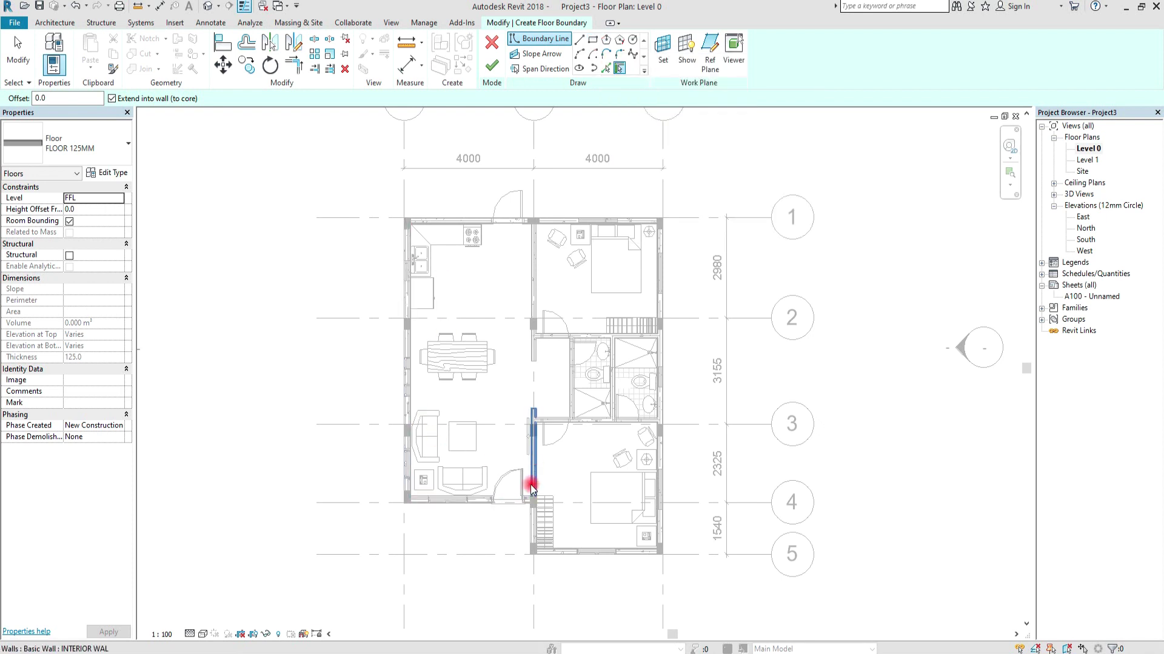
Draw the top and right edges of the floor boundary along the exterior wall corners.
click(579, 40)
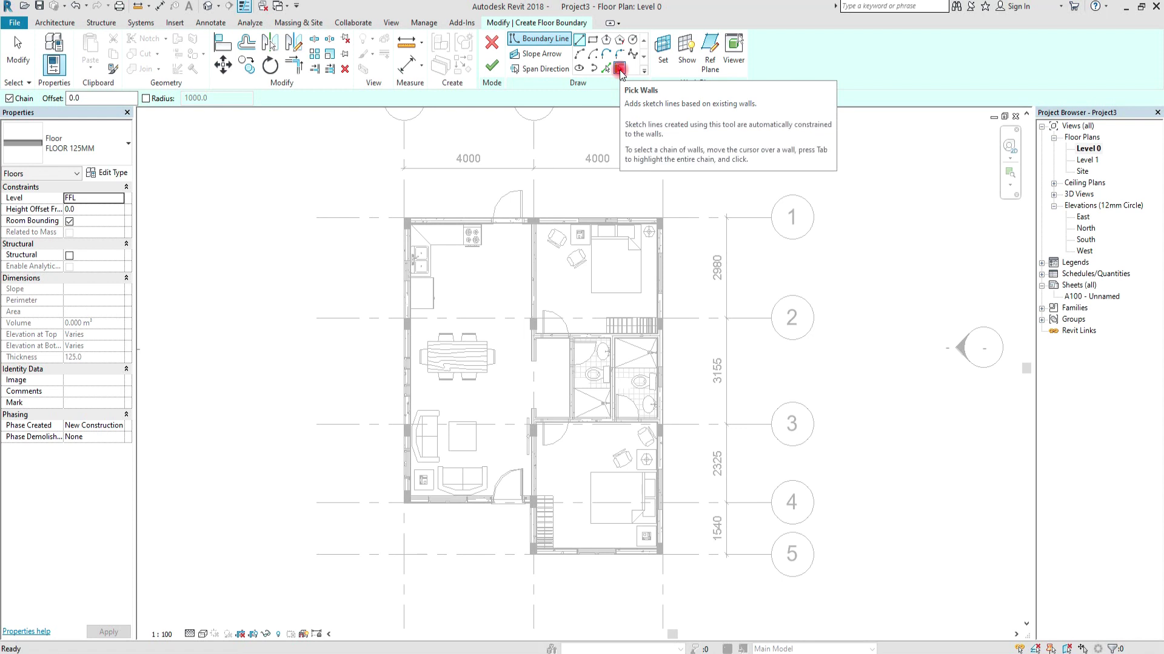
scroll(428, 211, up, 1)
scroll(376, 224, up, 3)
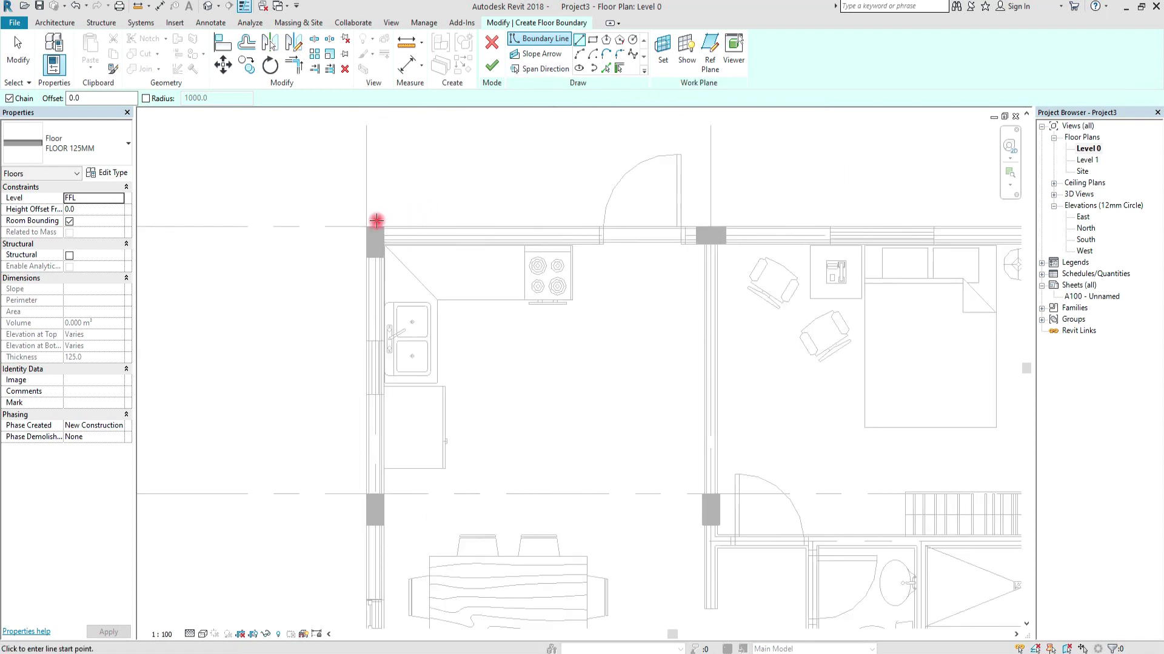
scroll(366, 219, up, 2)
click(366, 219)
scroll(303, 218, down, 2)
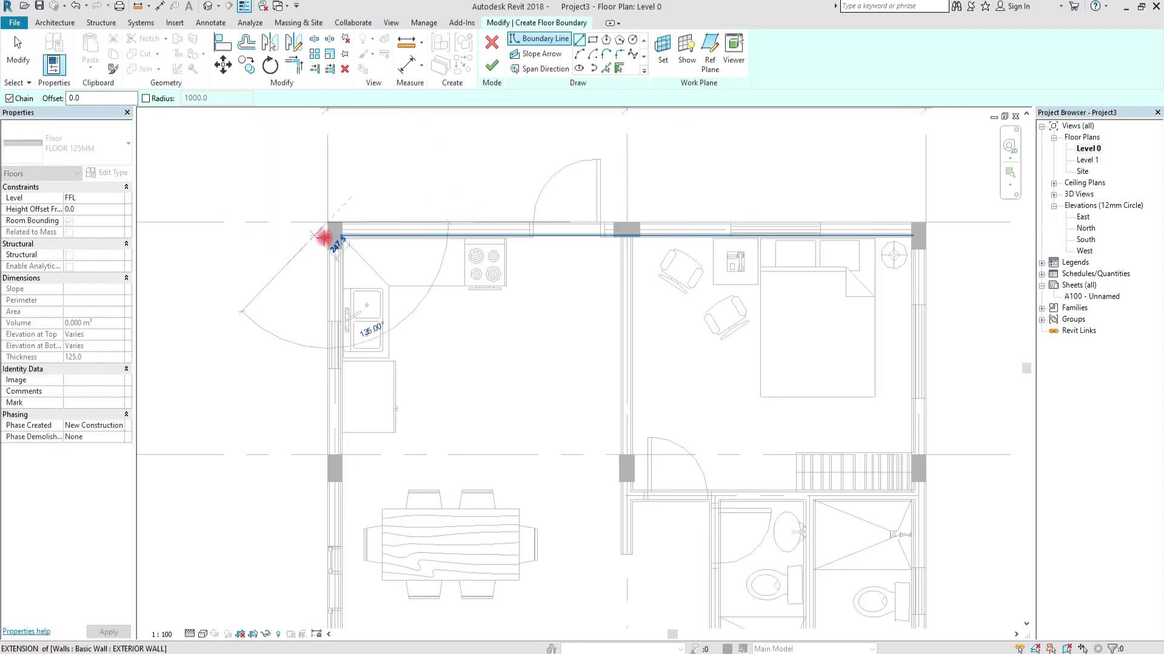
click(926, 222)
scroll(627, 136, down, 2)
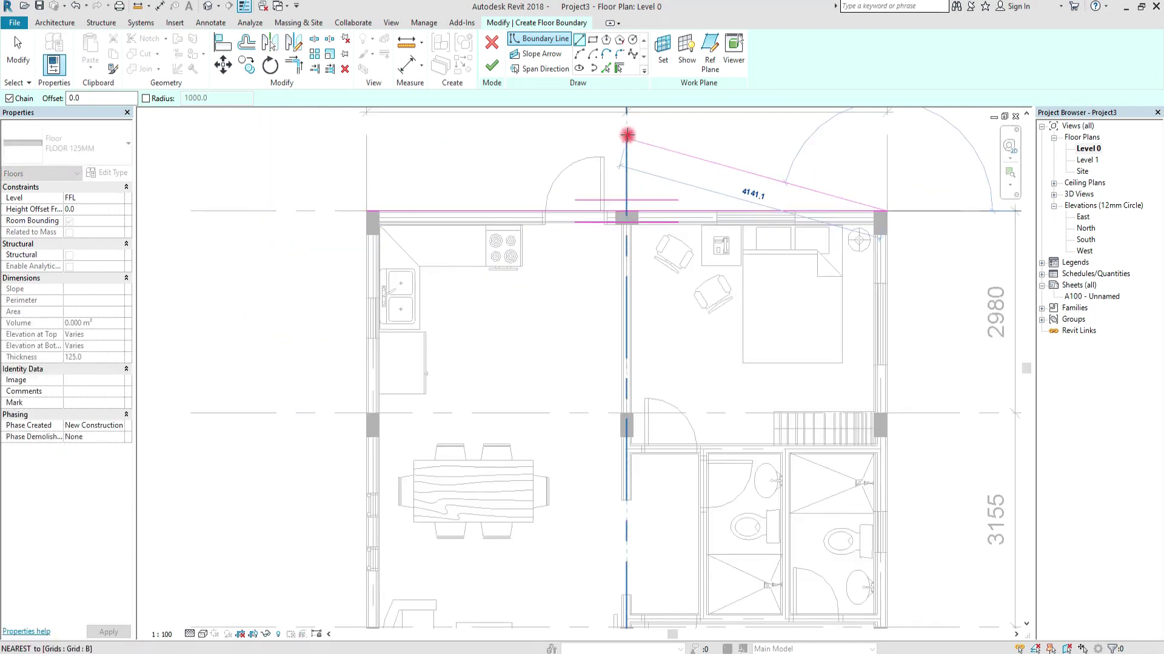
scroll(627, 136, down, 2)
scroll(756, 521, up, 1)
click(758, 500)
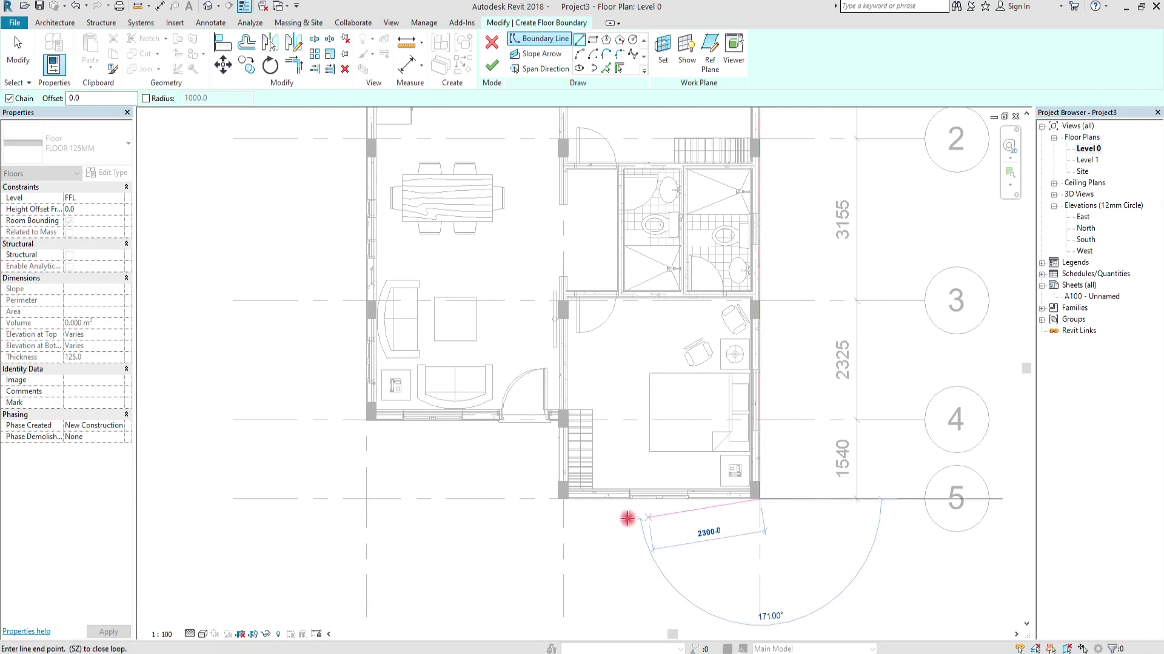
Trace the bottom and left wall corners and close the floor boundary loop at the top-left.
click(557, 506)
scroll(554, 447, up, 2)
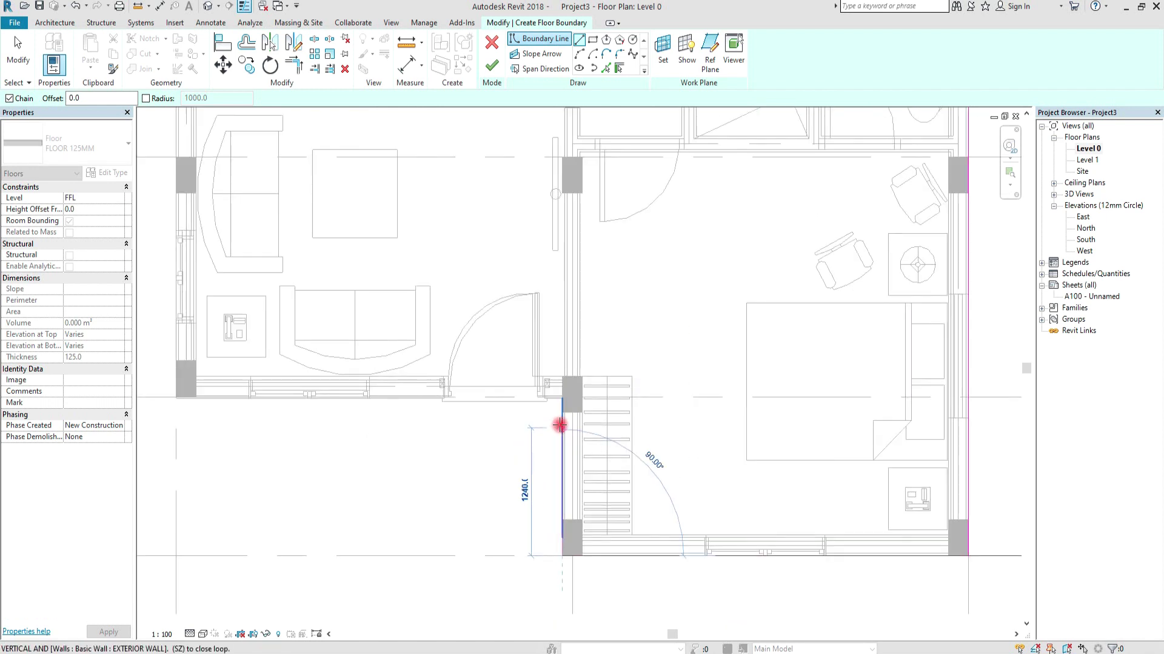
scroll(561, 424, up, 2)
click(562, 395)
scroll(563, 395, down, 2)
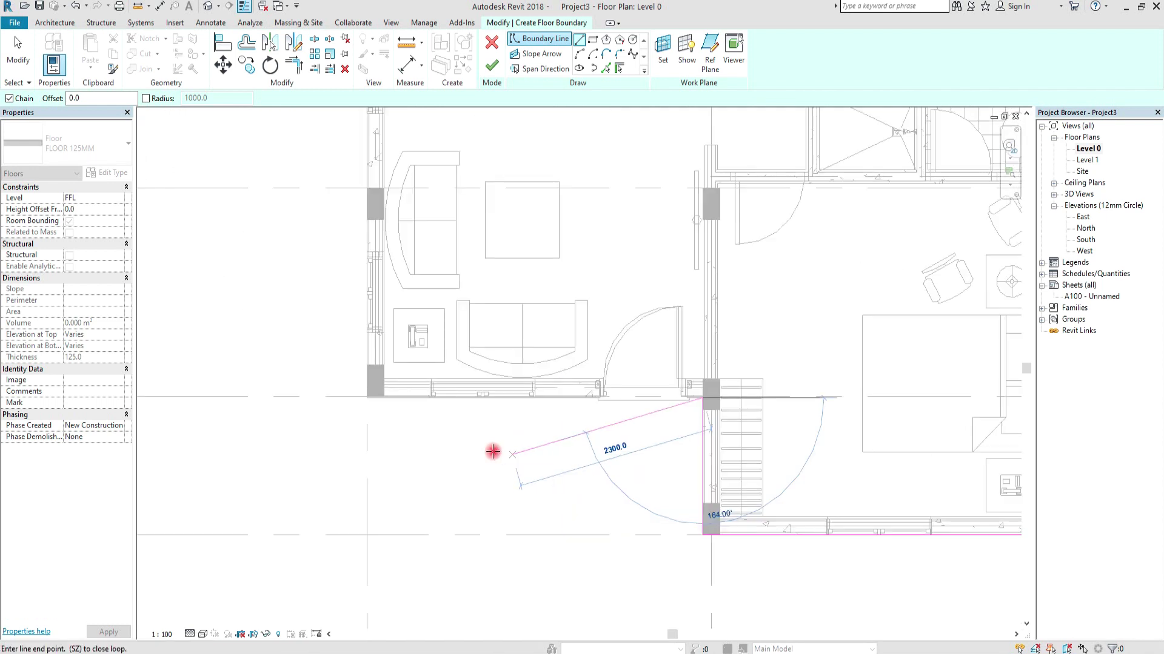
click(368, 397)
scroll(394, 428, down, 1)
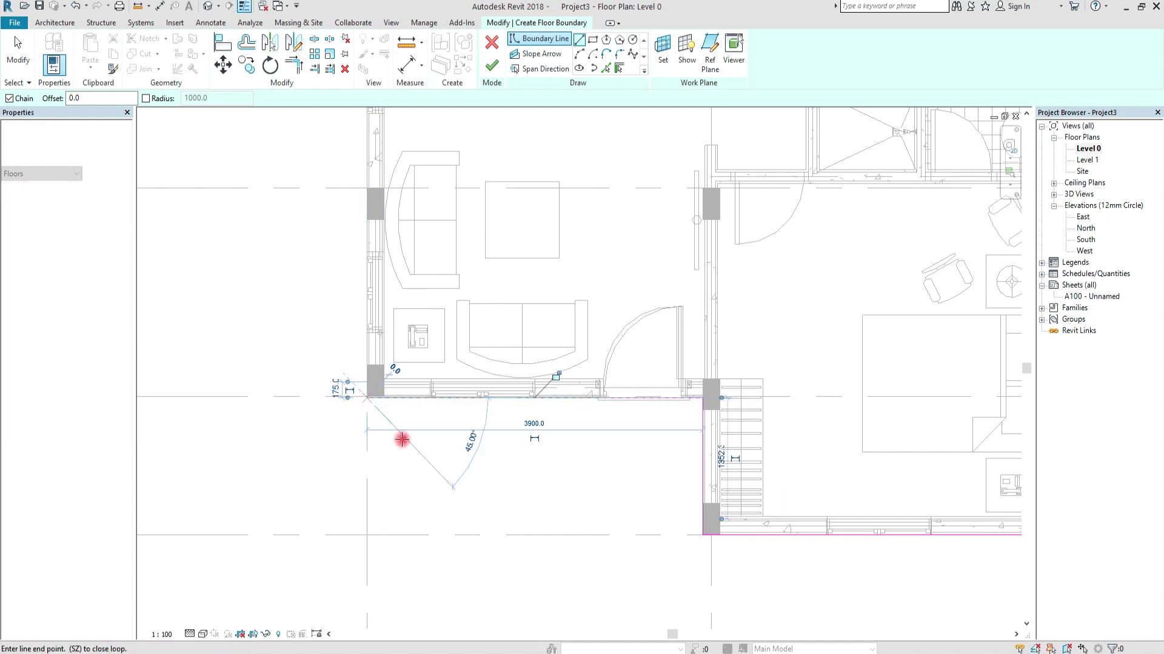
scroll(519, 487, down, 2)
middle_drag(460, 285, 454, 406)
scroll(427, 257, up, 2)
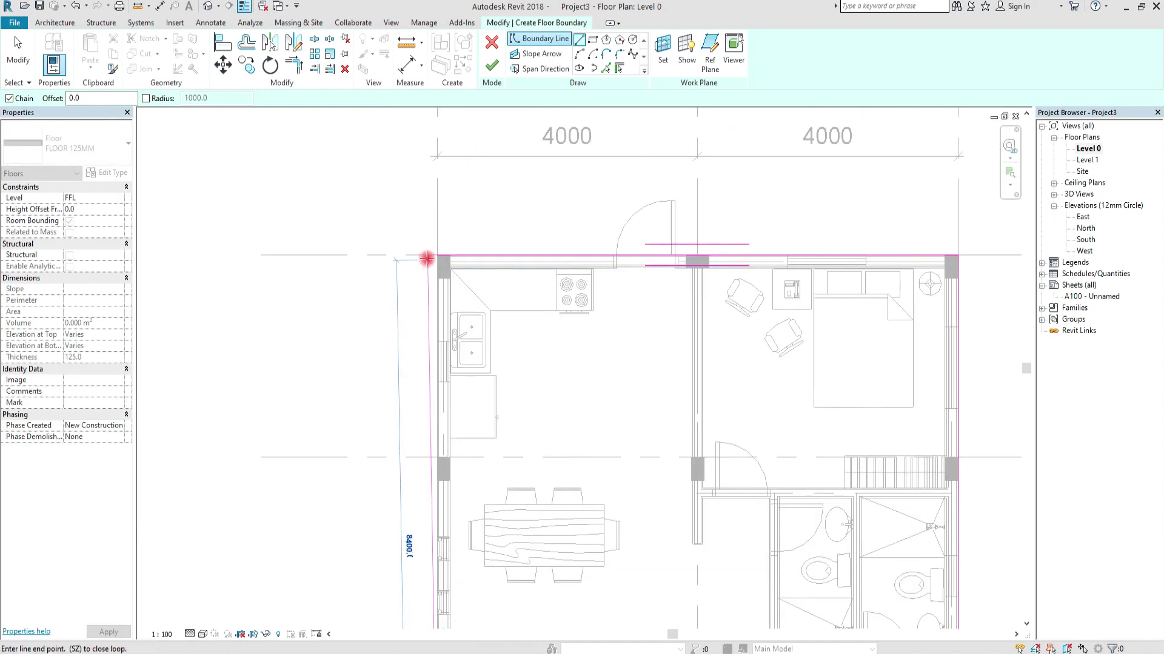
click(435, 255)
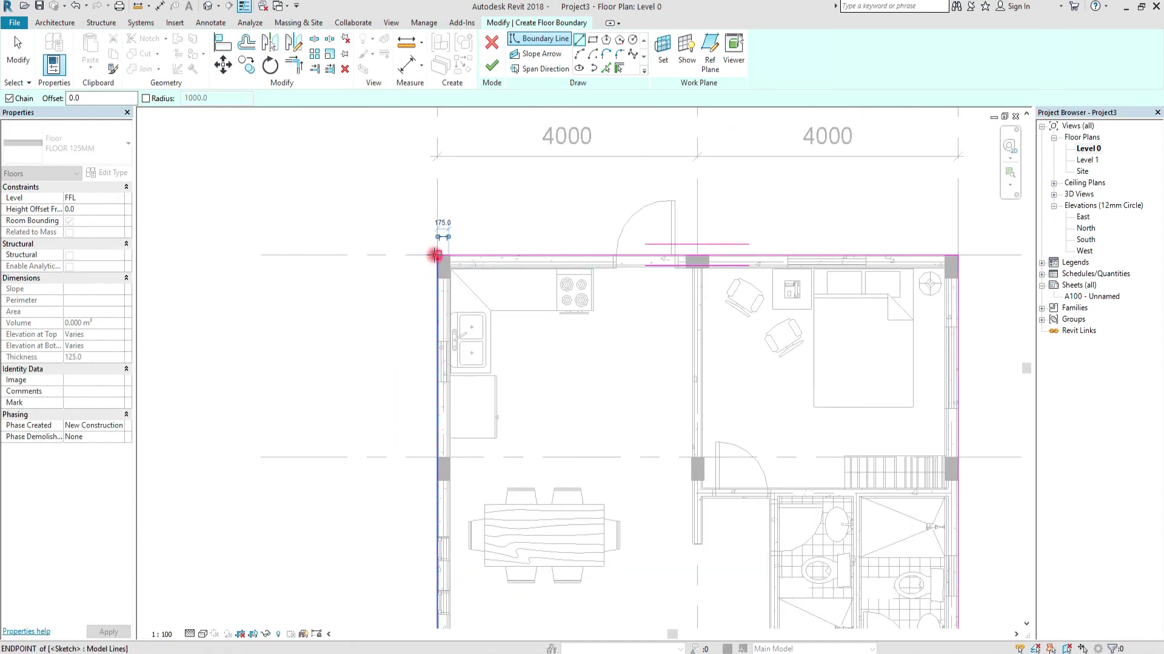
Finish the 125 mm floor sketch and select the new slab in the default 3D view.
click(498, 71)
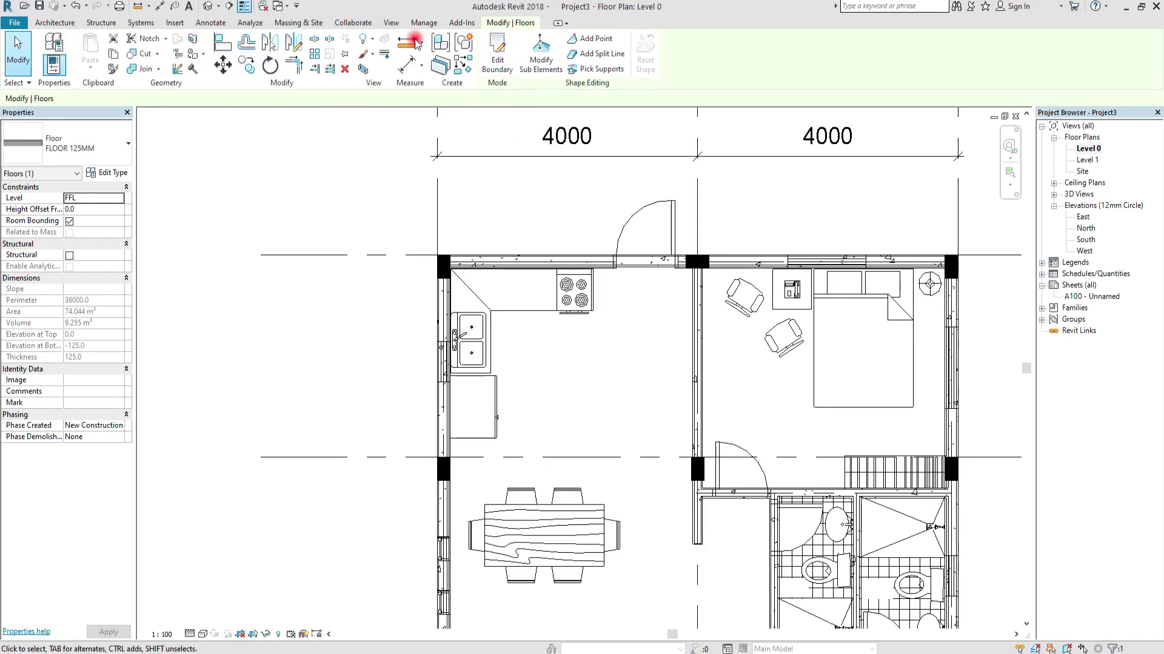
click(209, 7)
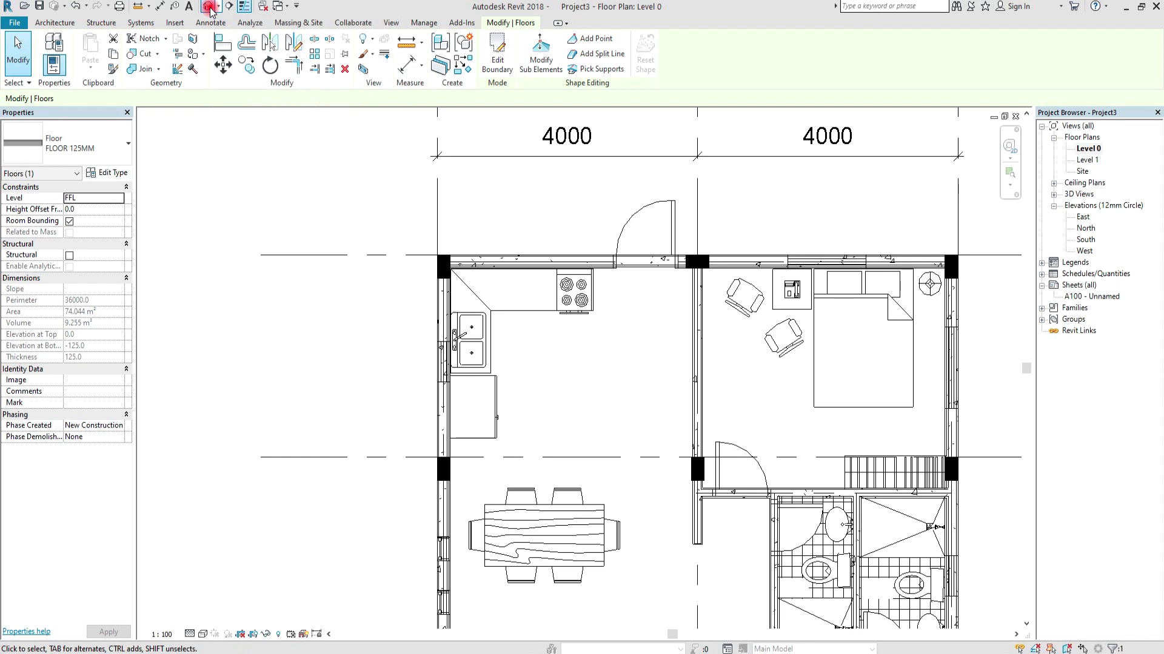
scroll(564, 484, up, 5)
scroll(574, 577, up, 2)
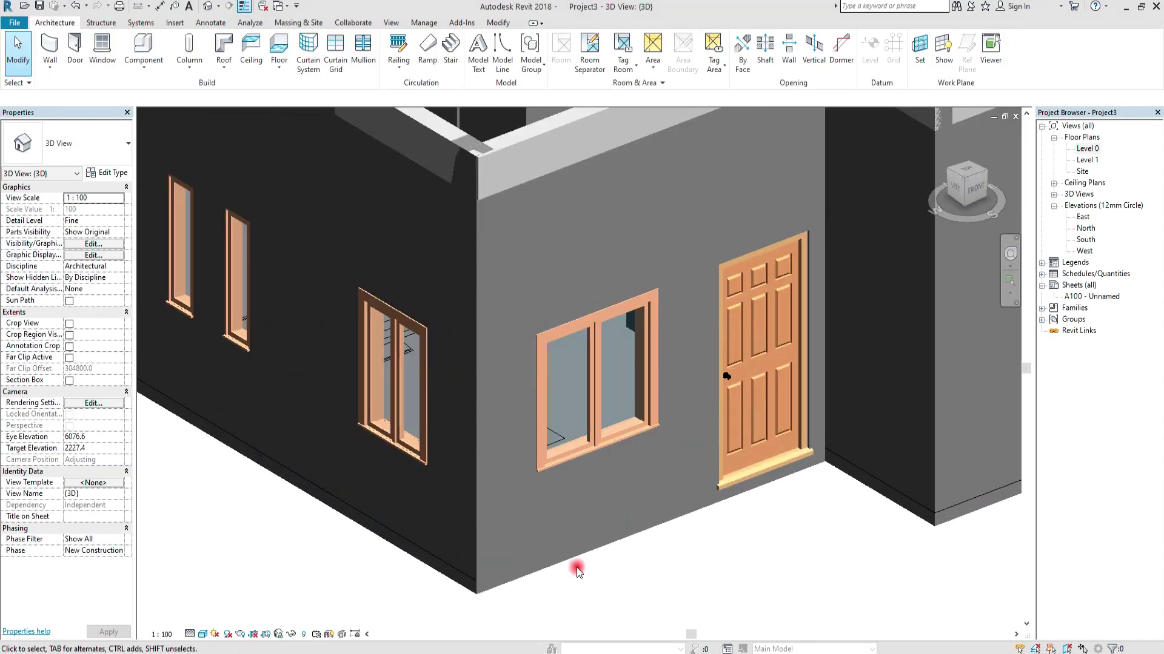
click(559, 561)
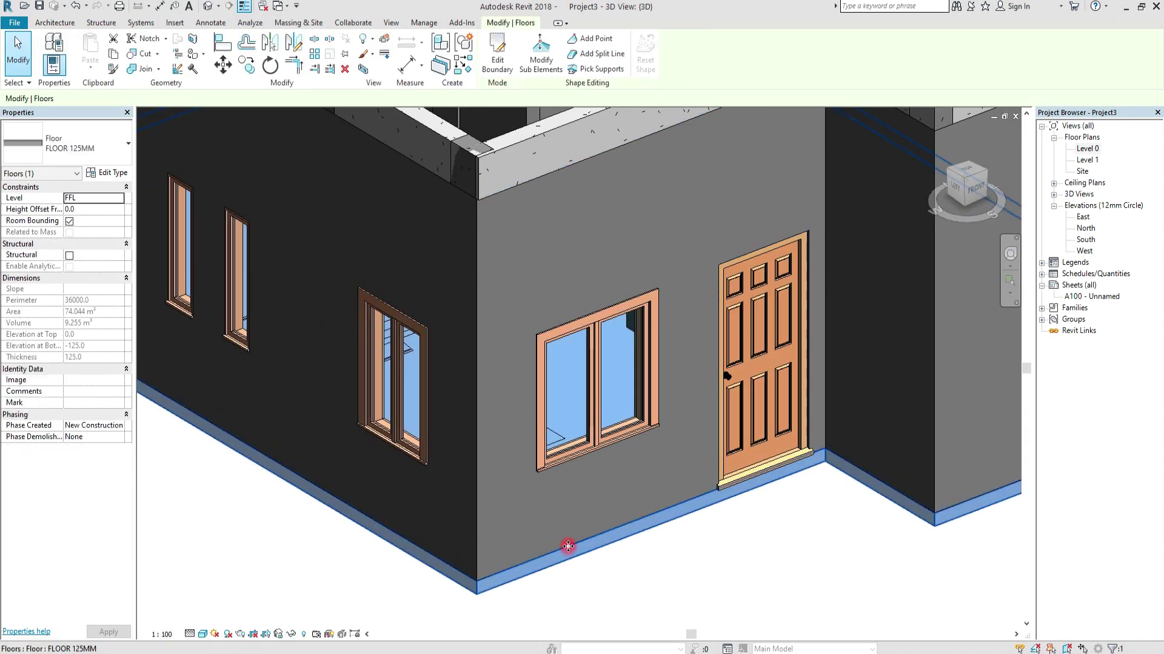
scroll(560, 545, down, 2)
scroll(562, 530, down, 2)
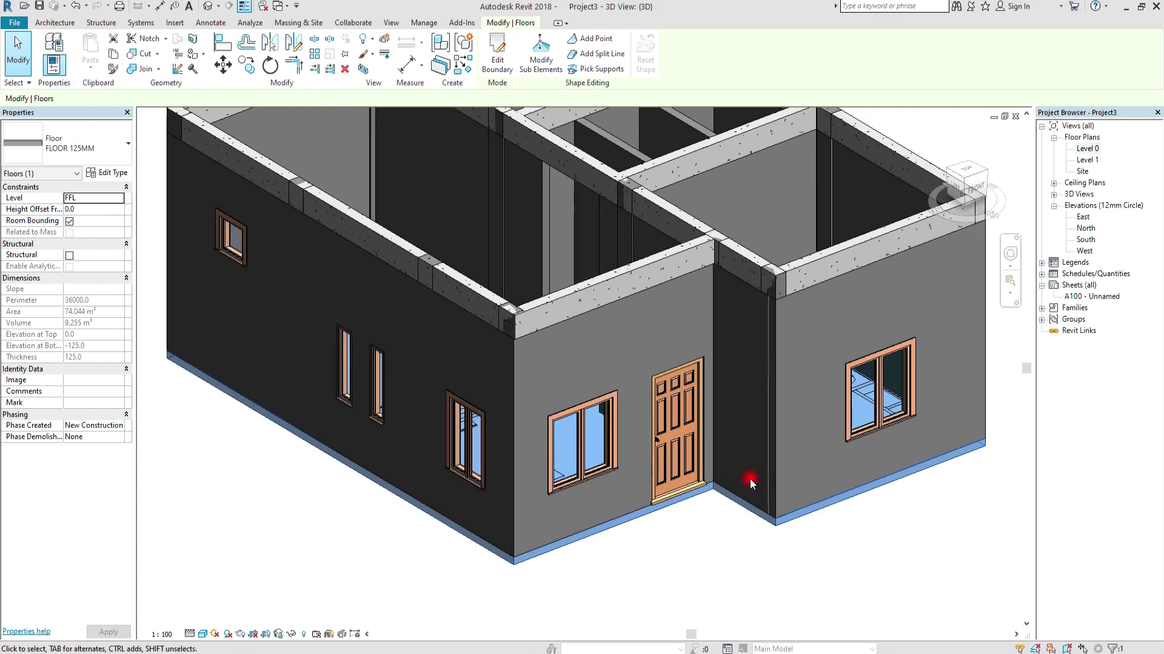
Orbit and zoom to inspect the floor slab from the side and from above.
mouse_move(517, 293)
shift+middle_down()
mouse_move(238, 332)
mouse_move(327, 229)
mouse_move(537, 252)
mouse_move(447, 273)
mouse_move(509, 386)
shift+middle_up()
scroll(509, 386, down, 2)
scroll(489, 408, down, 2)
scroll(539, 289, down, 2)
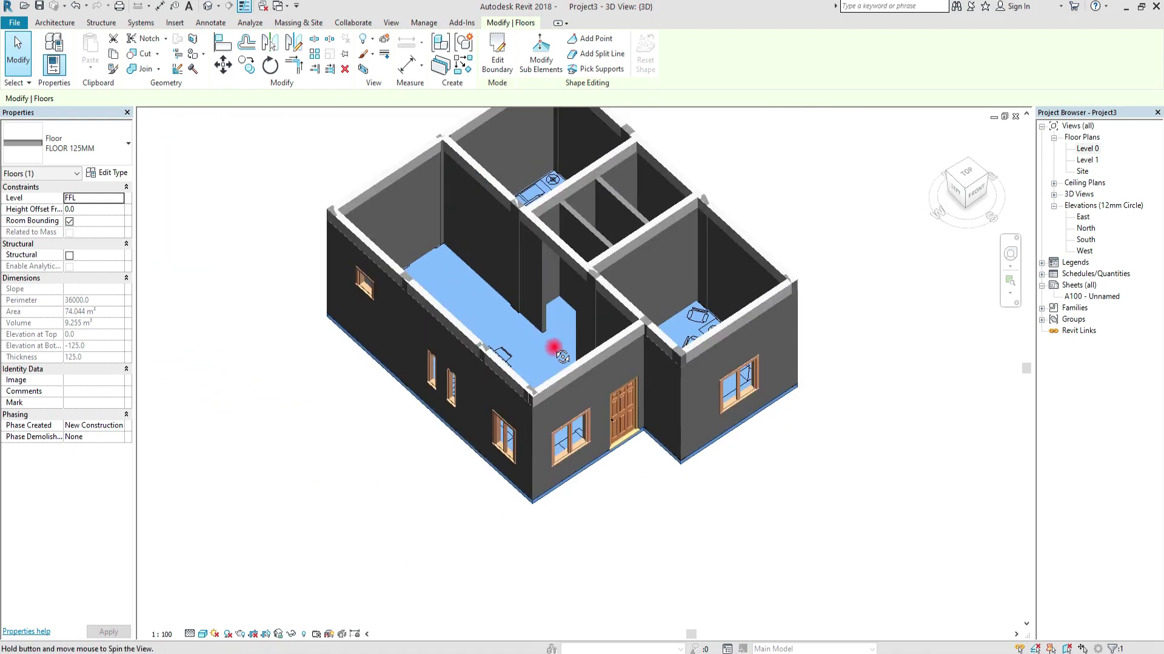
scroll(626, 330, up, 1)
click(274, 452)
mouse_move(274, 452)
shift+middle_down()
mouse_move(624, 332)
mouse_move(551, 450)
mouse_move(660, 202)
shift+middle_up()
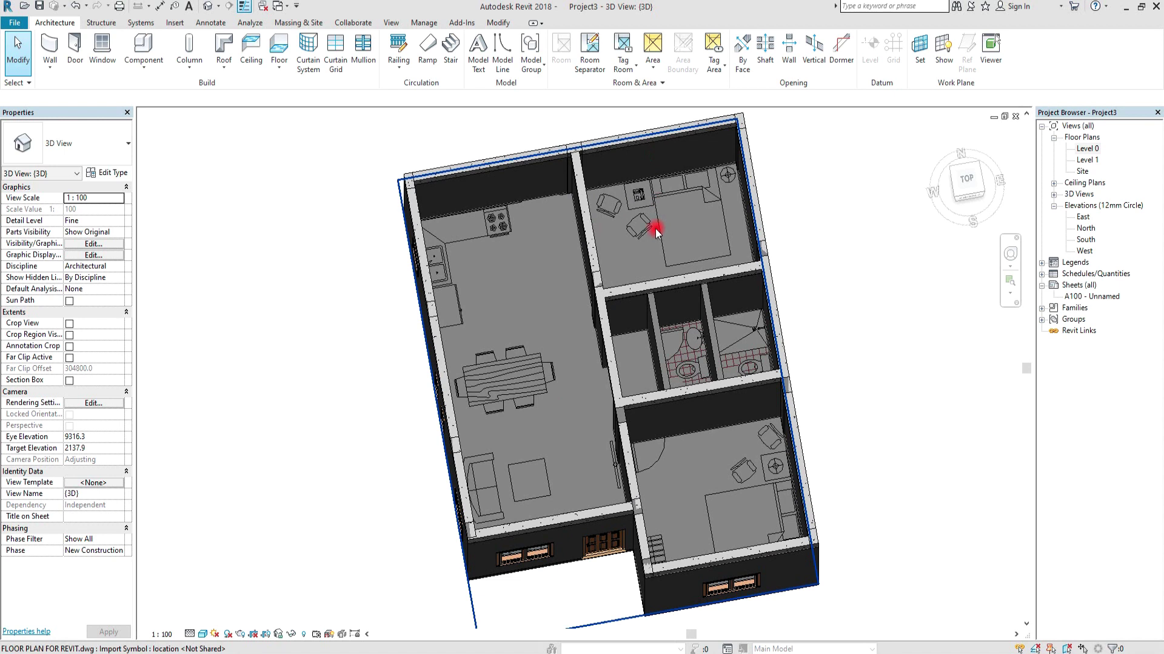
scroll(580, 274, up, 1)
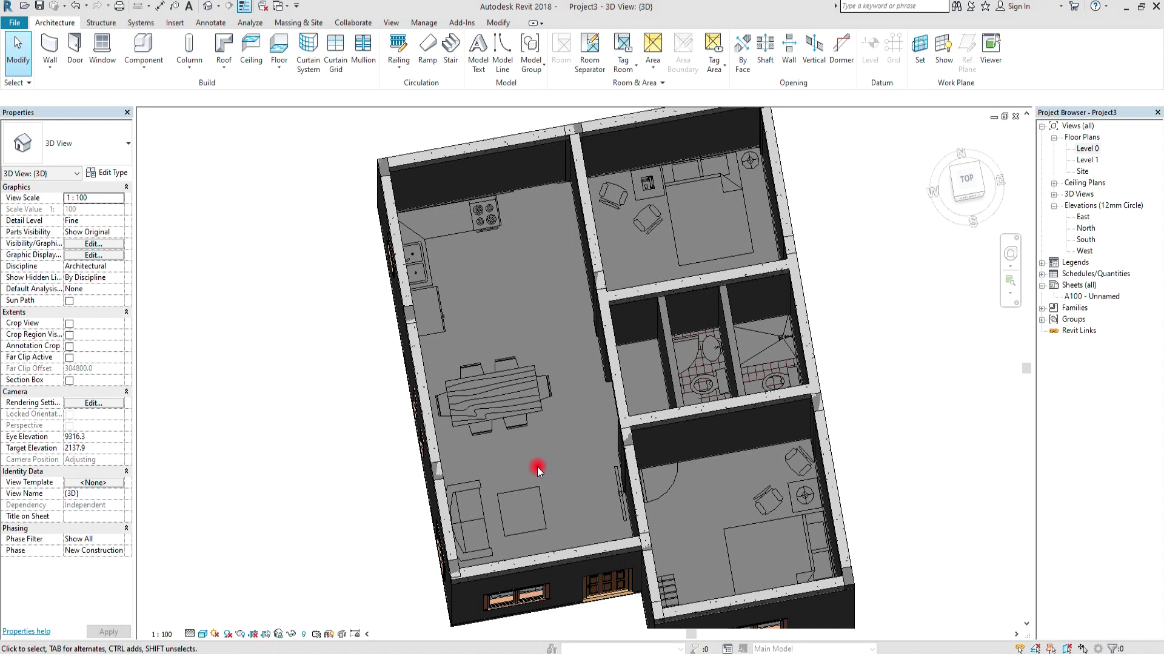
mouse_move(519, 474)
middle_down()
mouse_move(524, 407)
mouse_move(484, 447)
middle_up()
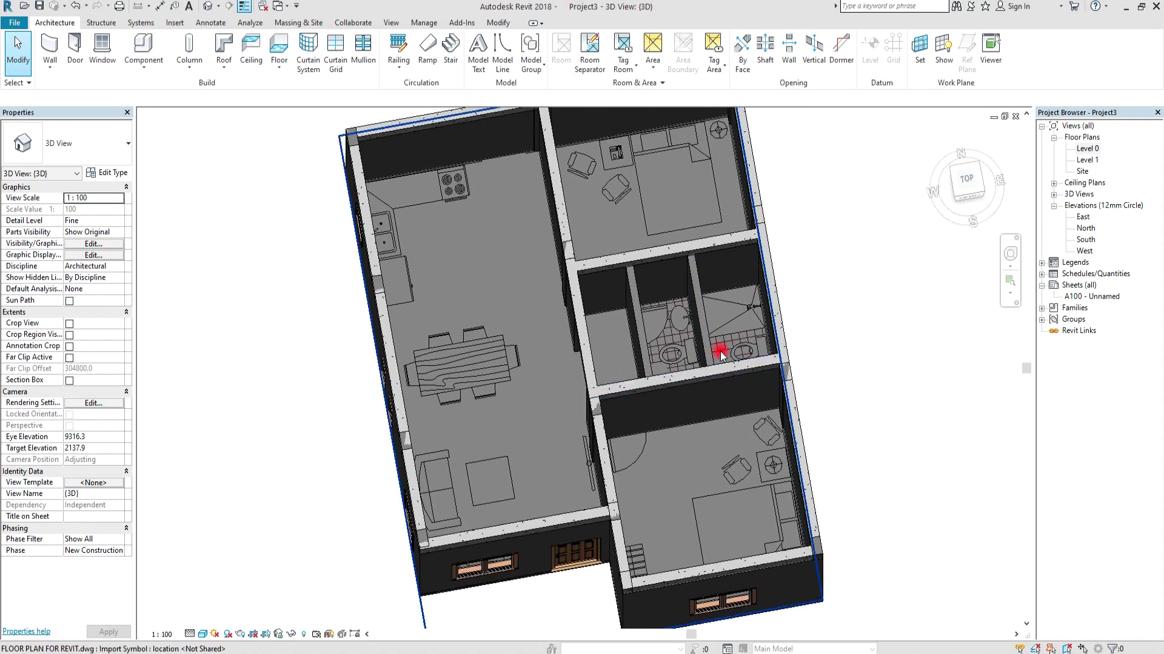
scroll(727, 339, up, 2)
scroll(701, 345, up, 1)
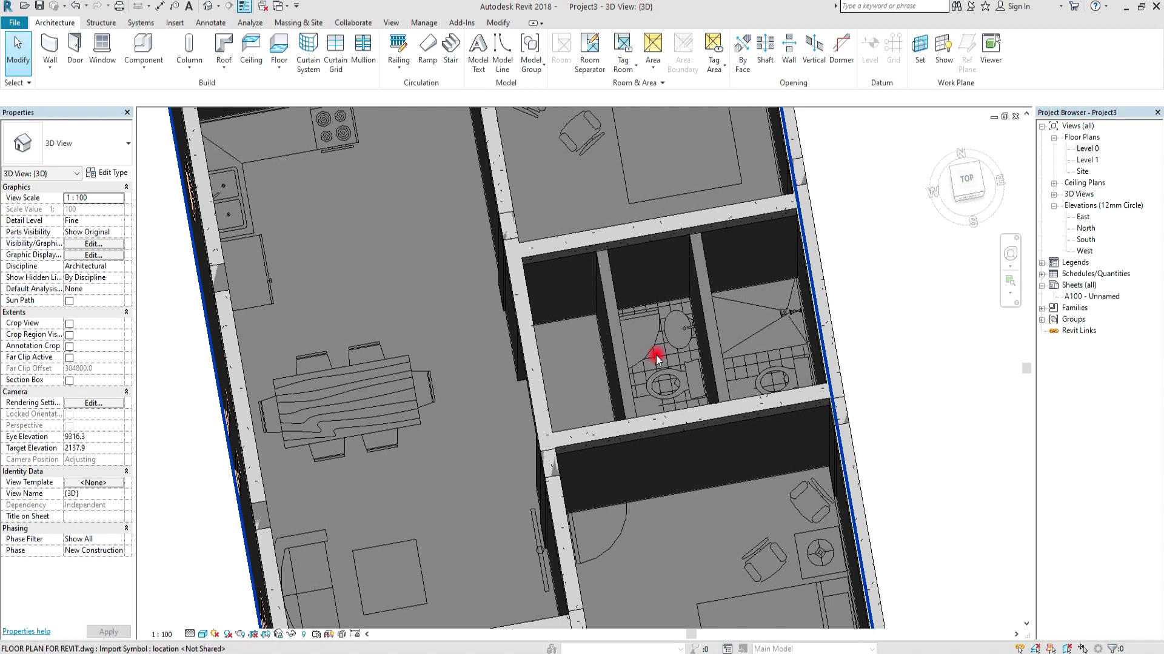
middle_click(657, 357)
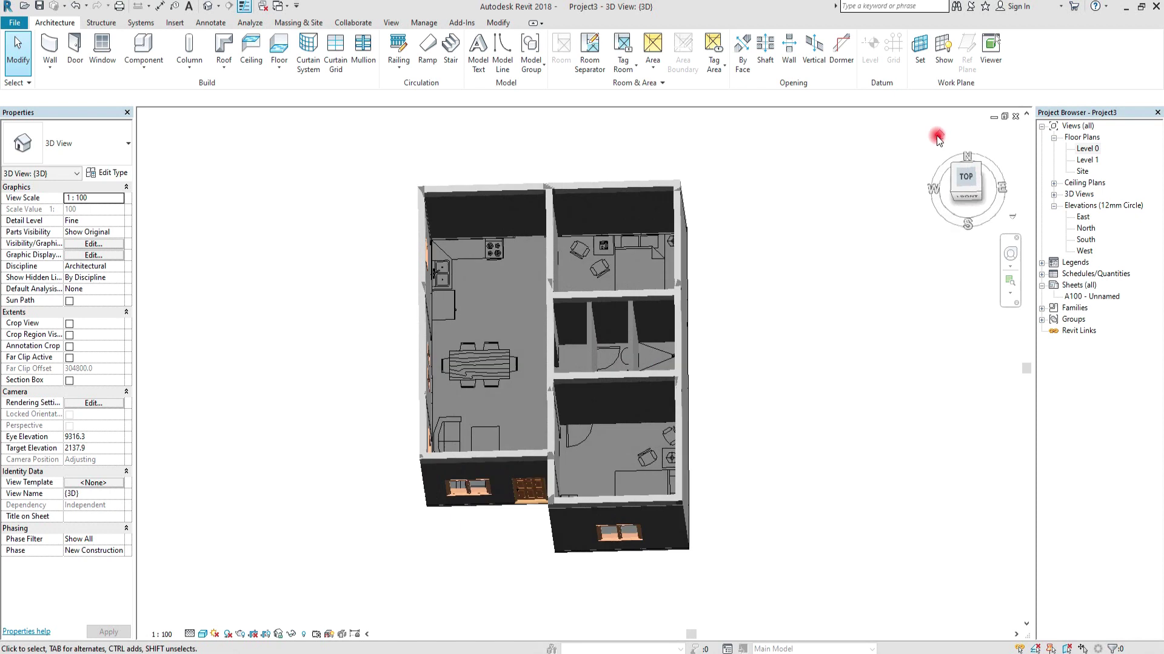
Swing the view to the front-left isometric corner with the ViewCube and zoom in slightly.
click(937, 138)
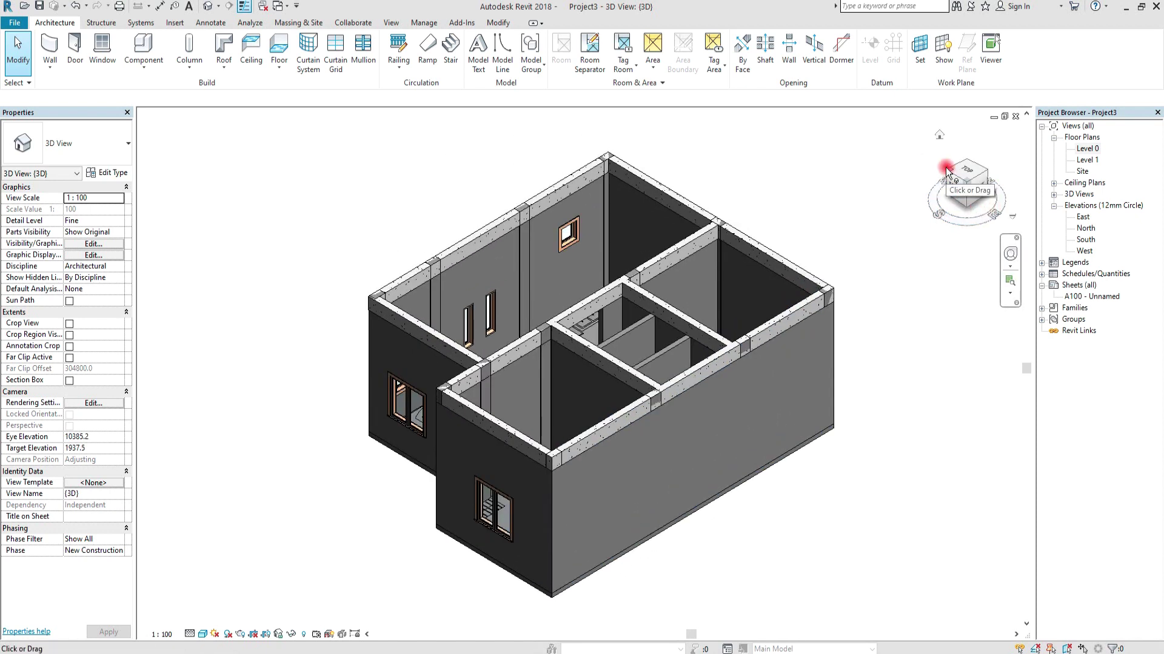
click(947, 171)
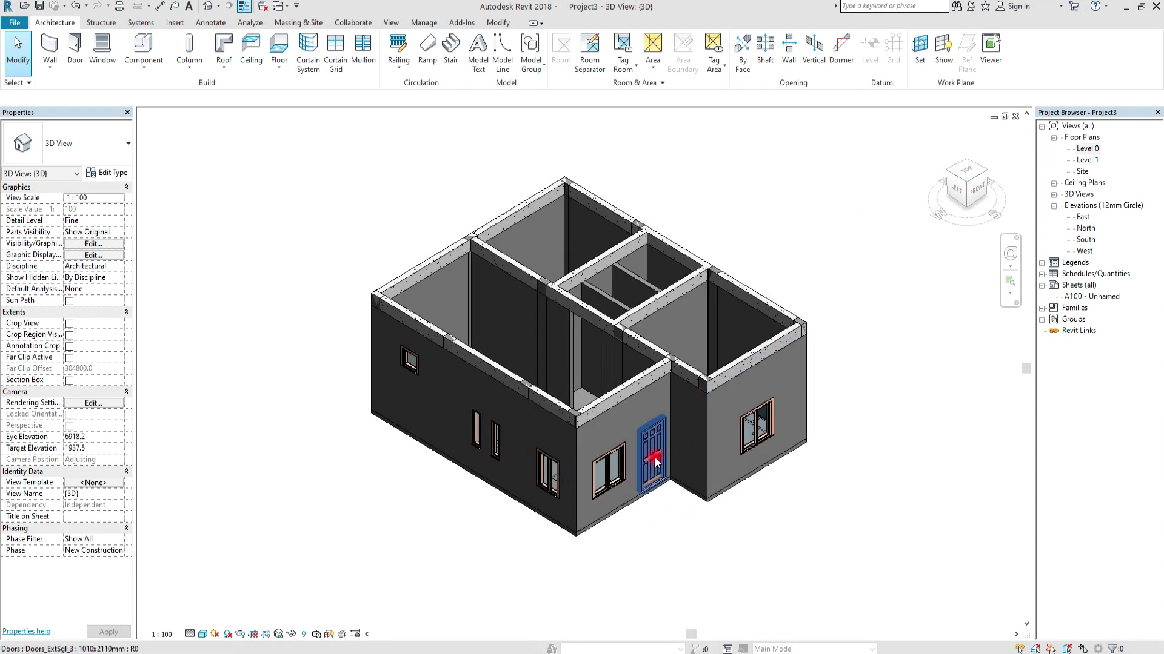
scroll(655, 388, up, 2)
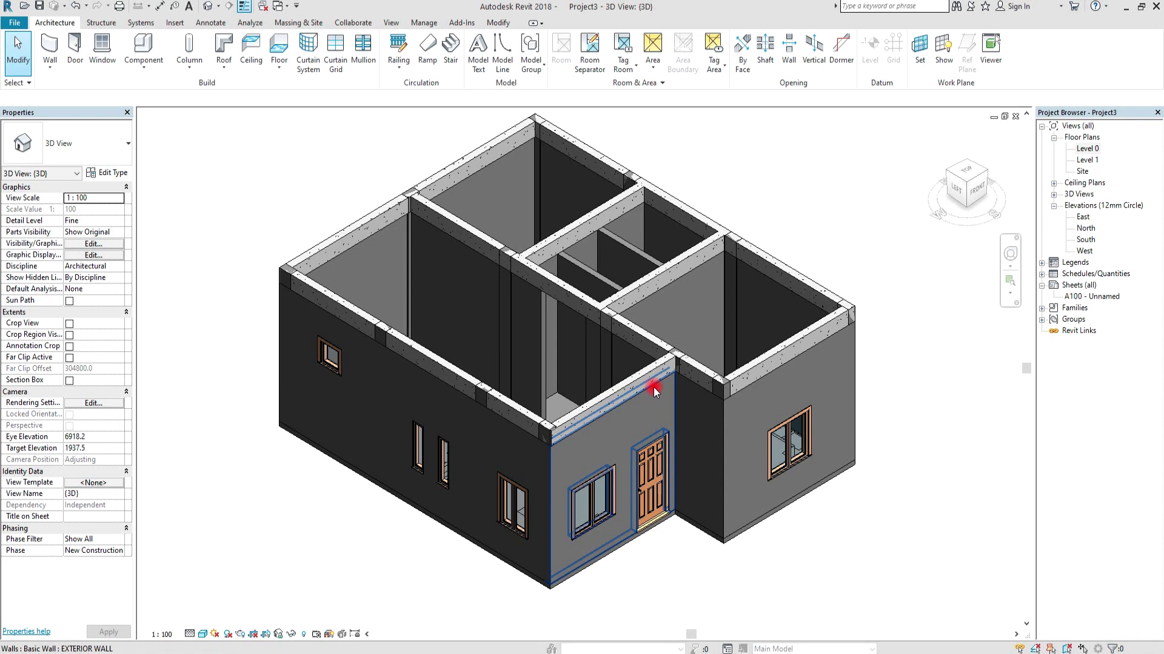
Start a FLOOR 125MM boundary sketch and pan to the empty space beside the house.
click(277, 71)
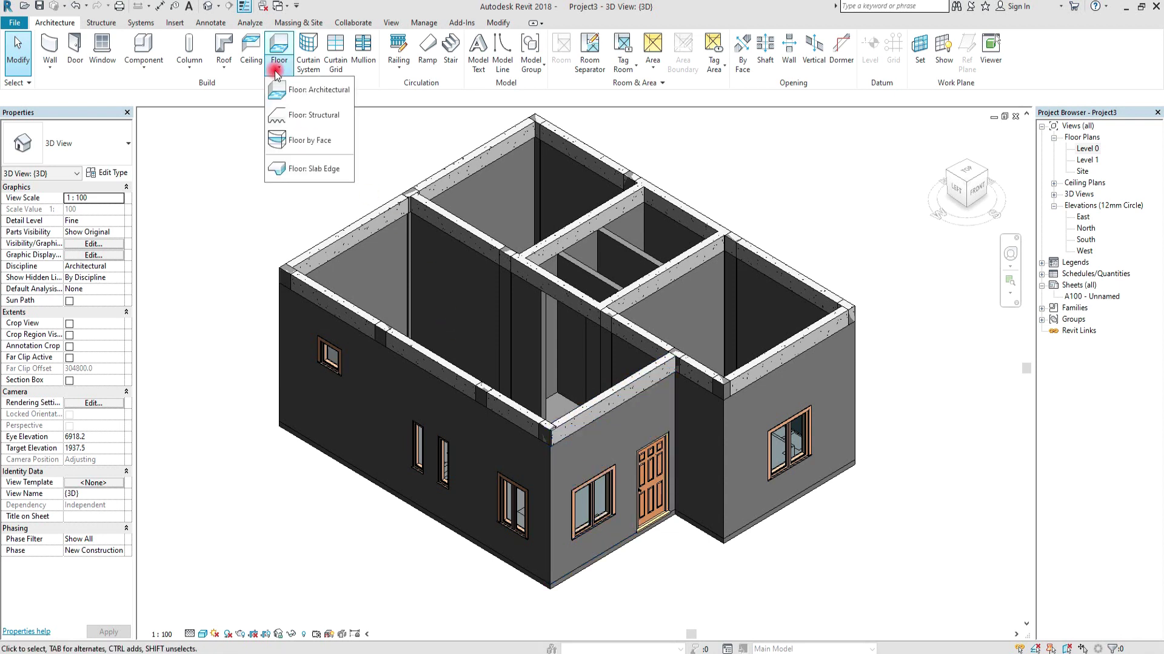
click(316, 91)
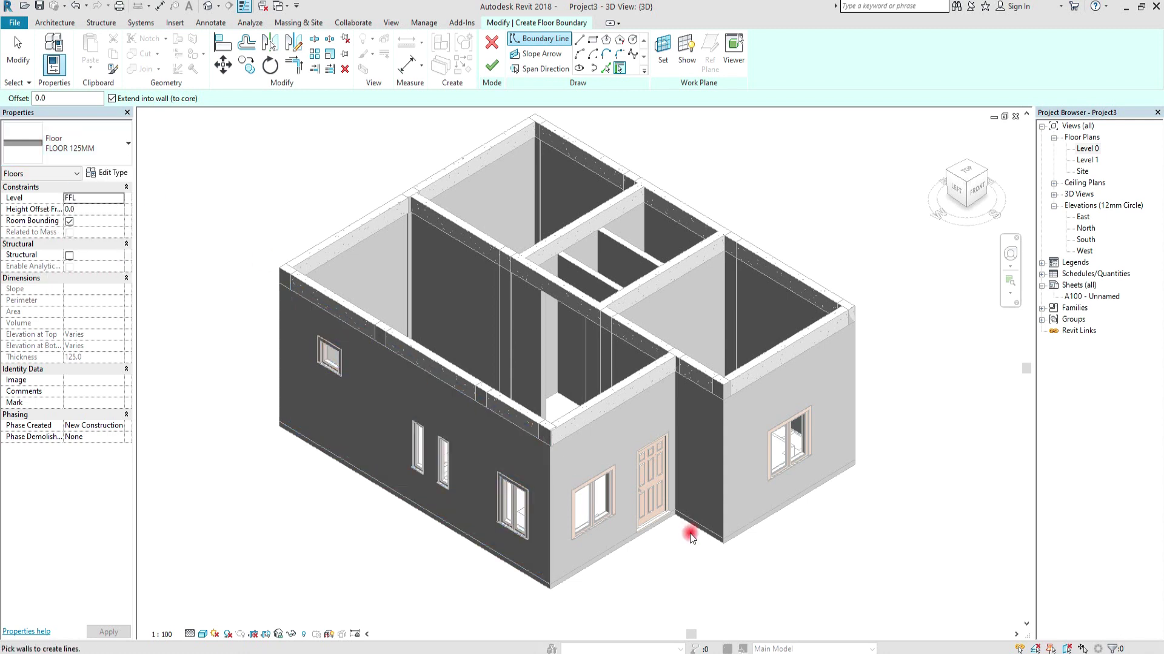
middle_drag(689, 534, 524, 504)
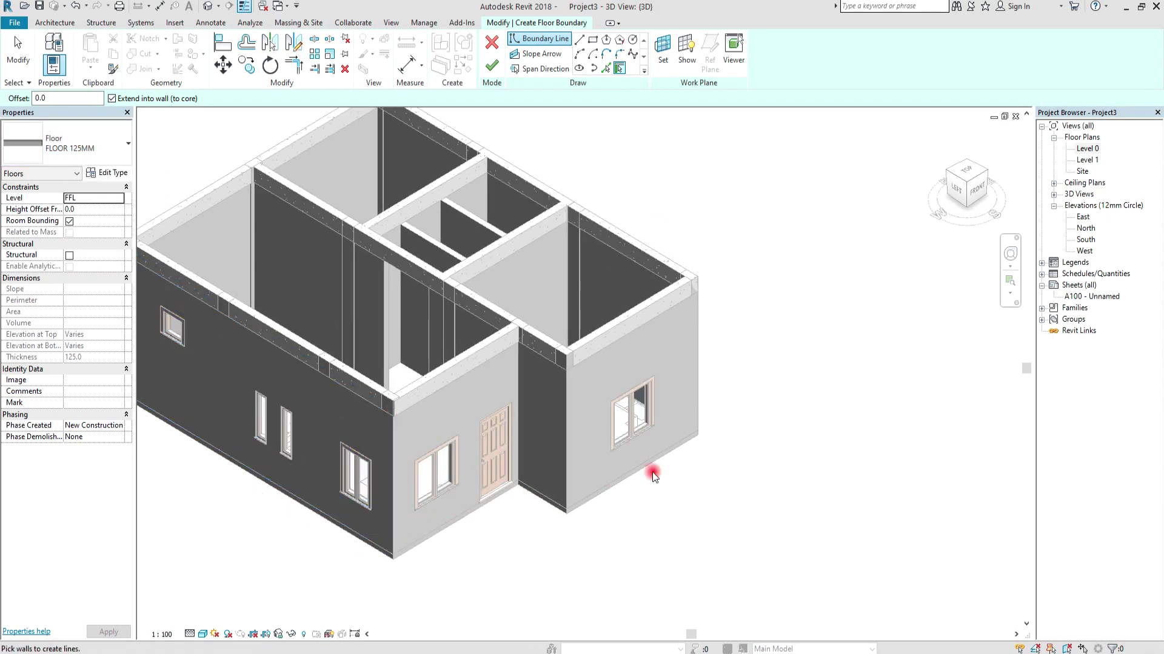
middle_drag(653, 476, 758, 483)
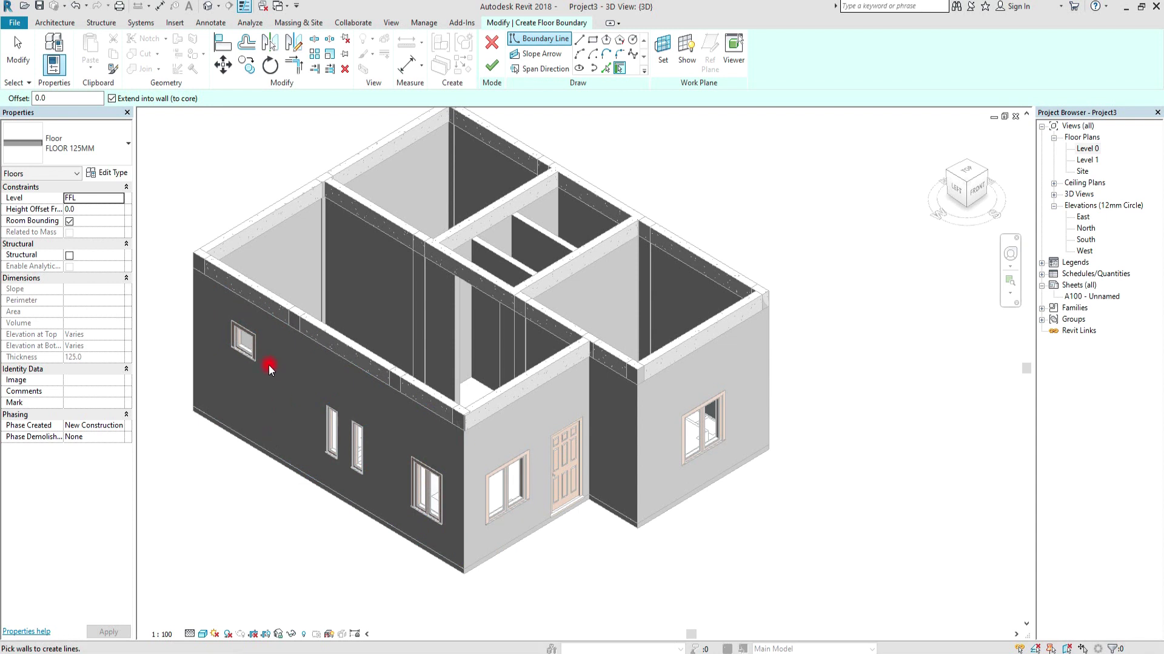
middle_drag(845, 265, 710, 271)
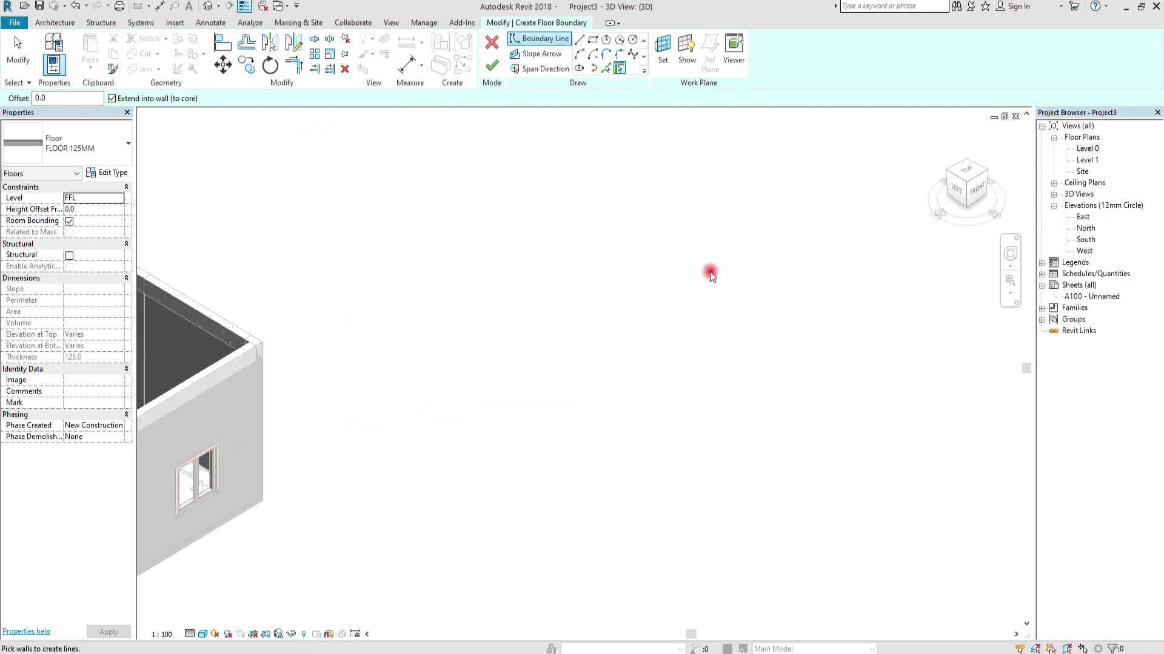
middle_drag(778, 283, 714, 305)
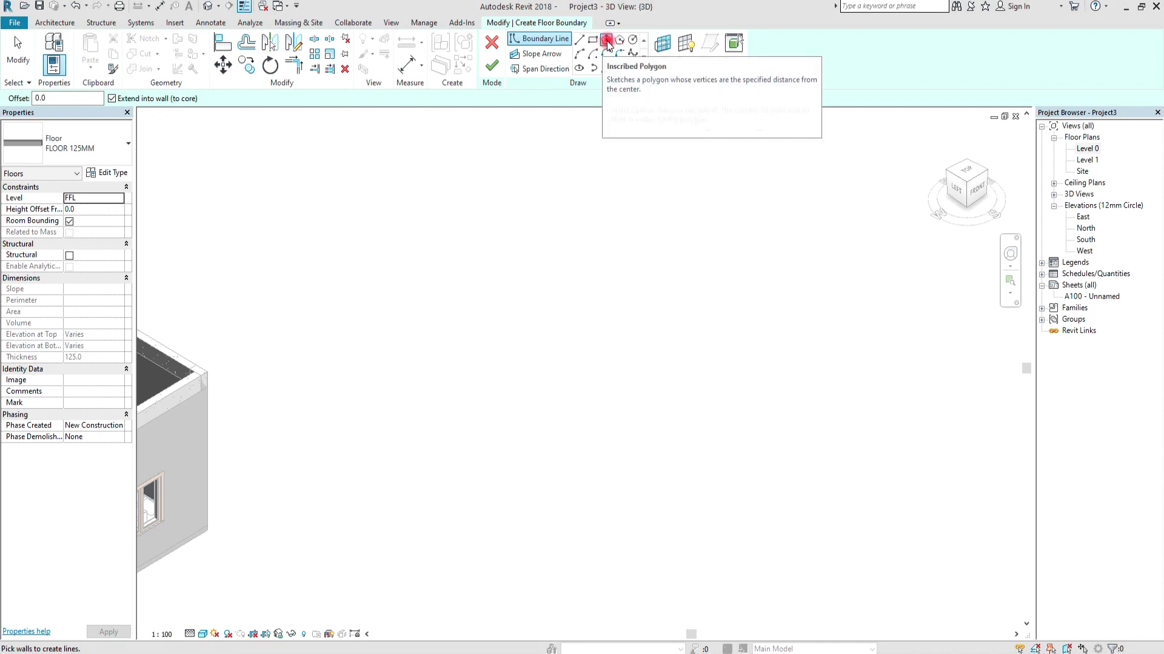
Sketch a six-sided inscribed polygon boundary and finish it as a 21.850 m² hexagonal floor.
click(605, 43)
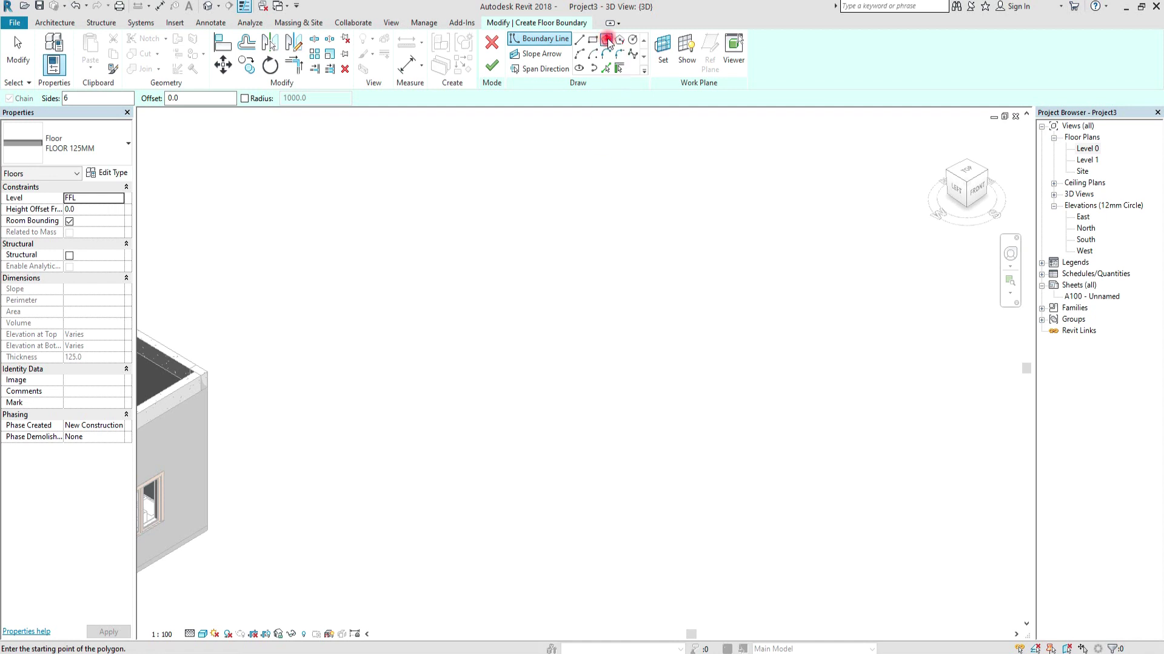
click(623, 298)
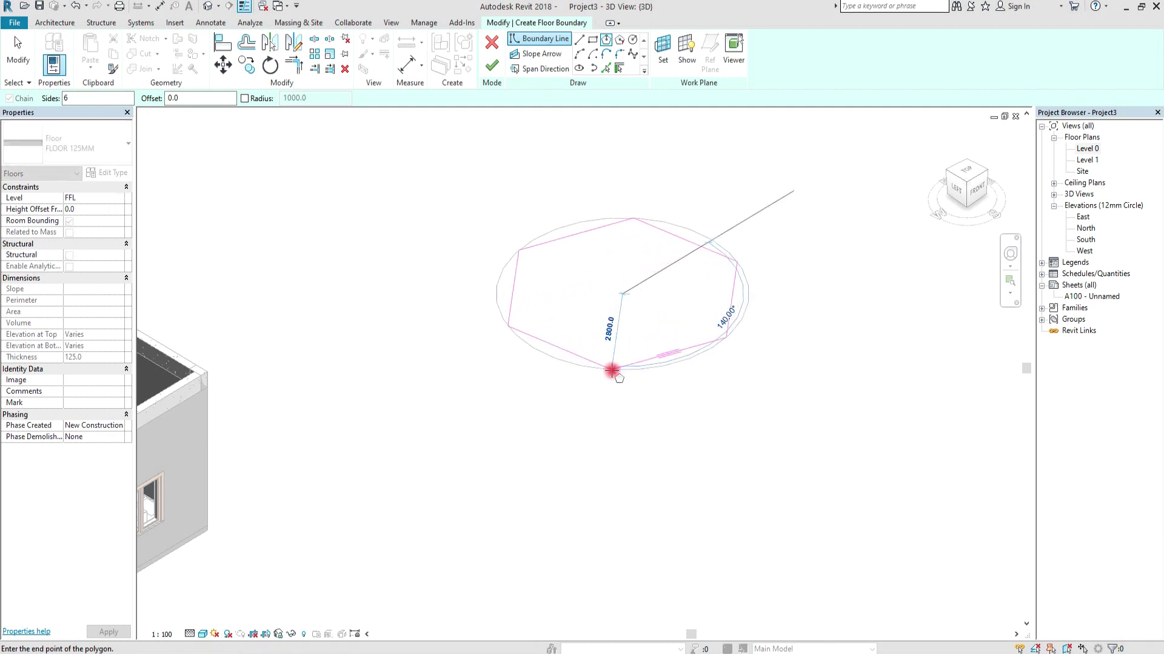
click(611, 372)
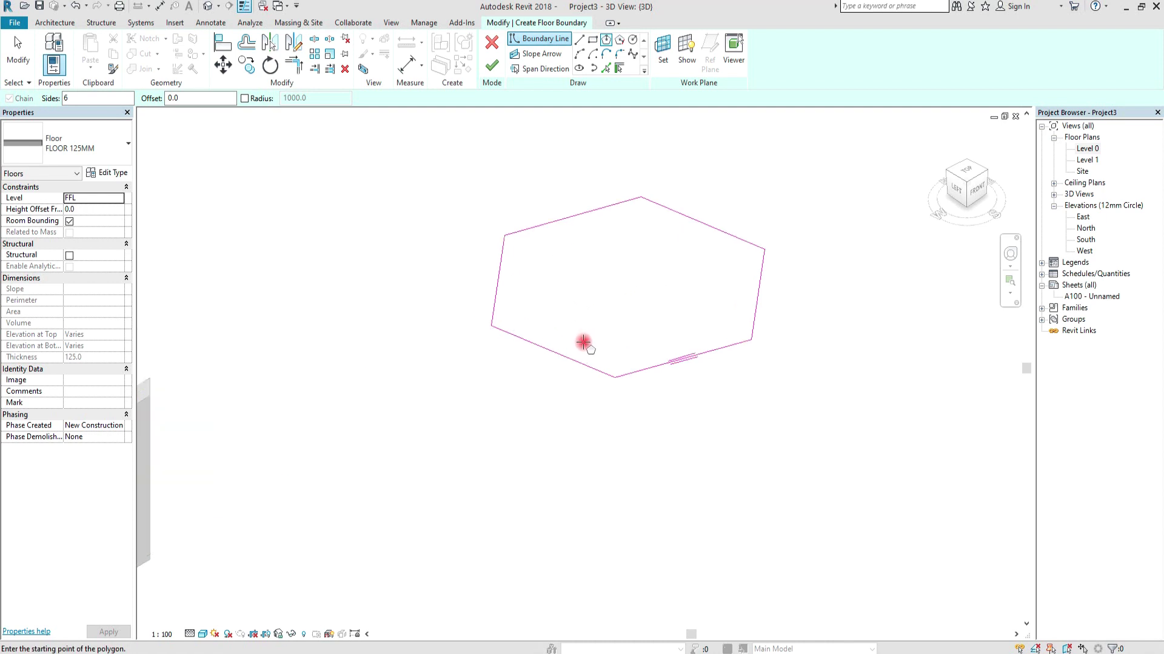
scroll(584, 346, up, 1)
middle_drag(583, 350, 490, 331)
scroll(491, 321, up, 1)
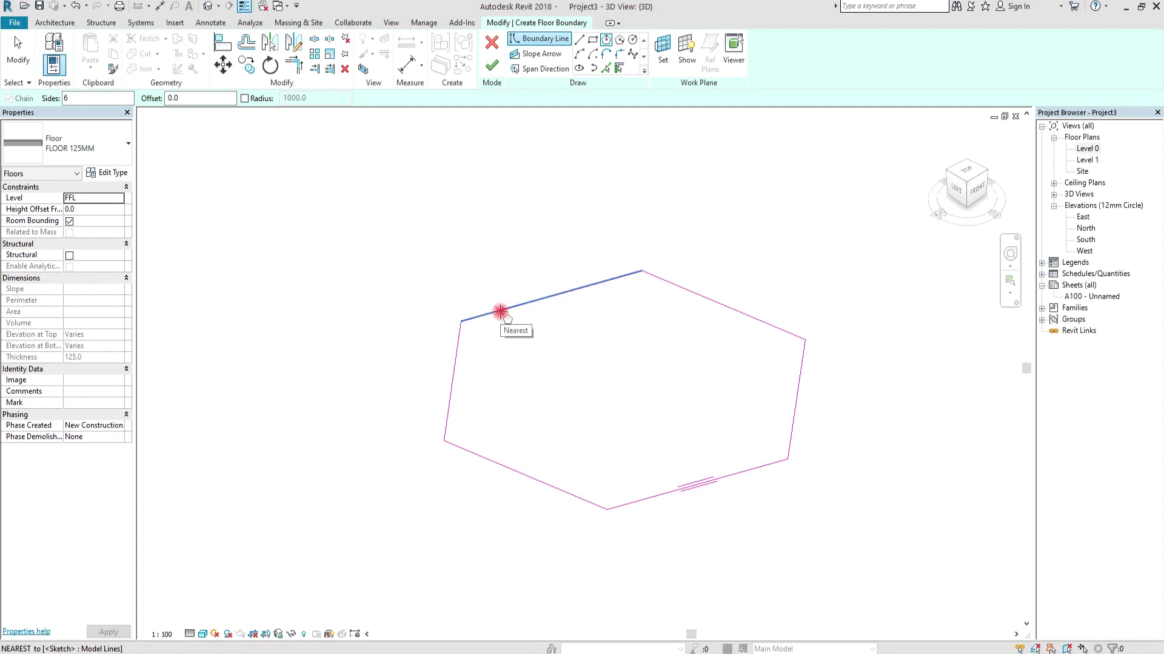
click(492, 65)
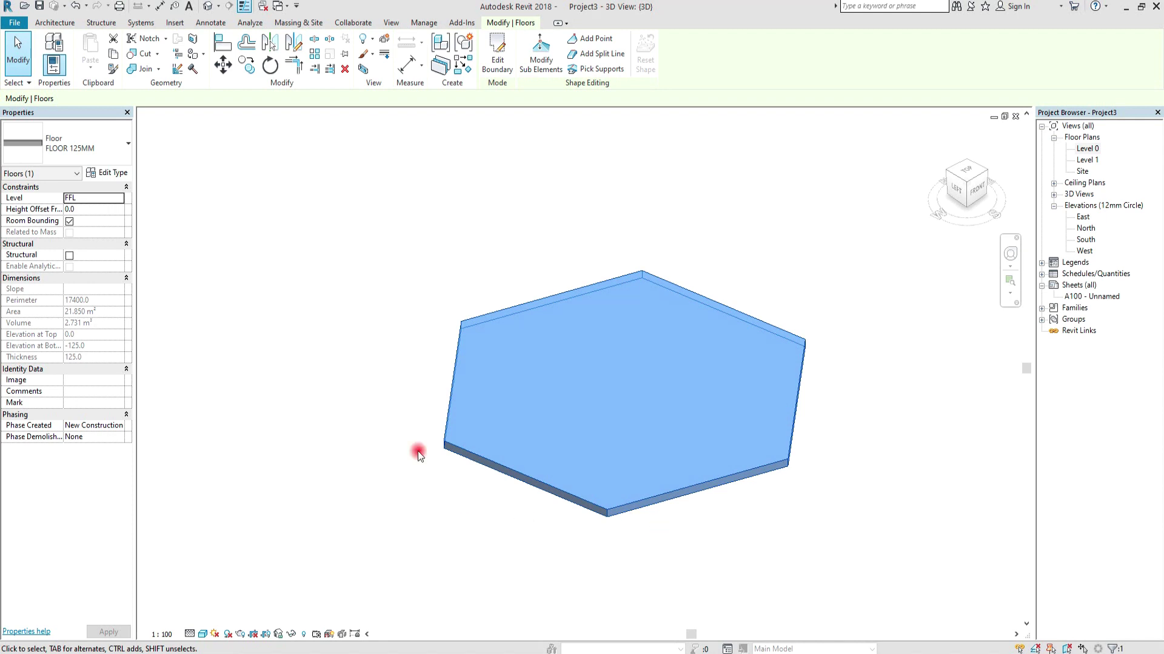
Begin another floor boundary sketch and pan the hexagonal floor aside for room.
click(54, 22)
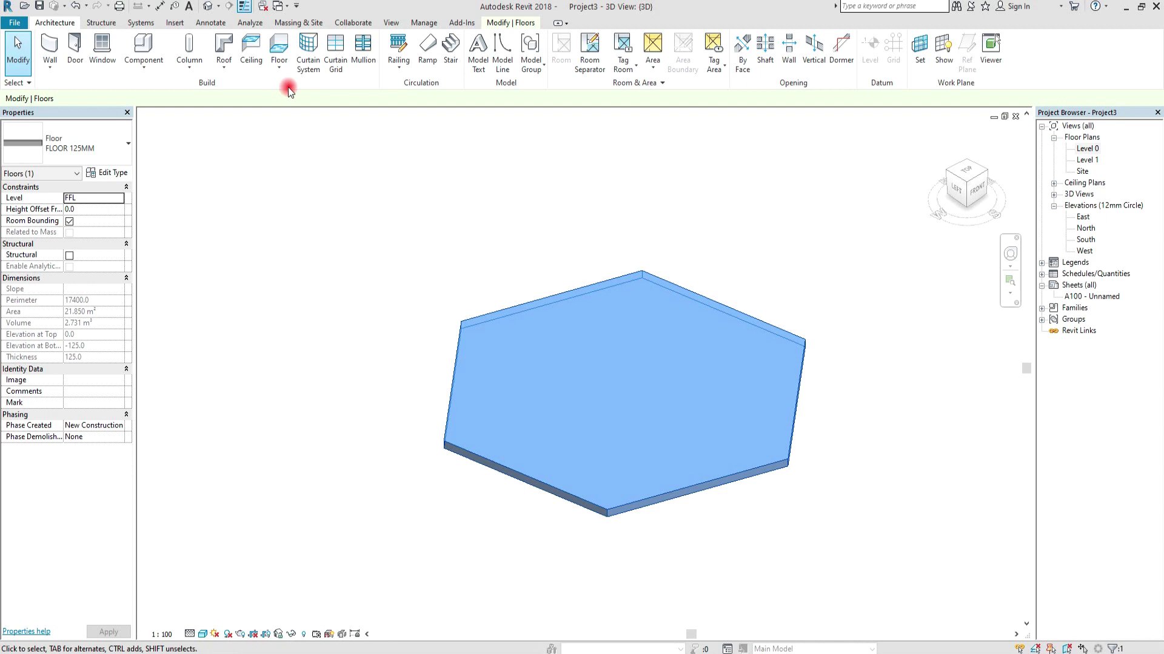
click(280, 68)
click(309, 100)
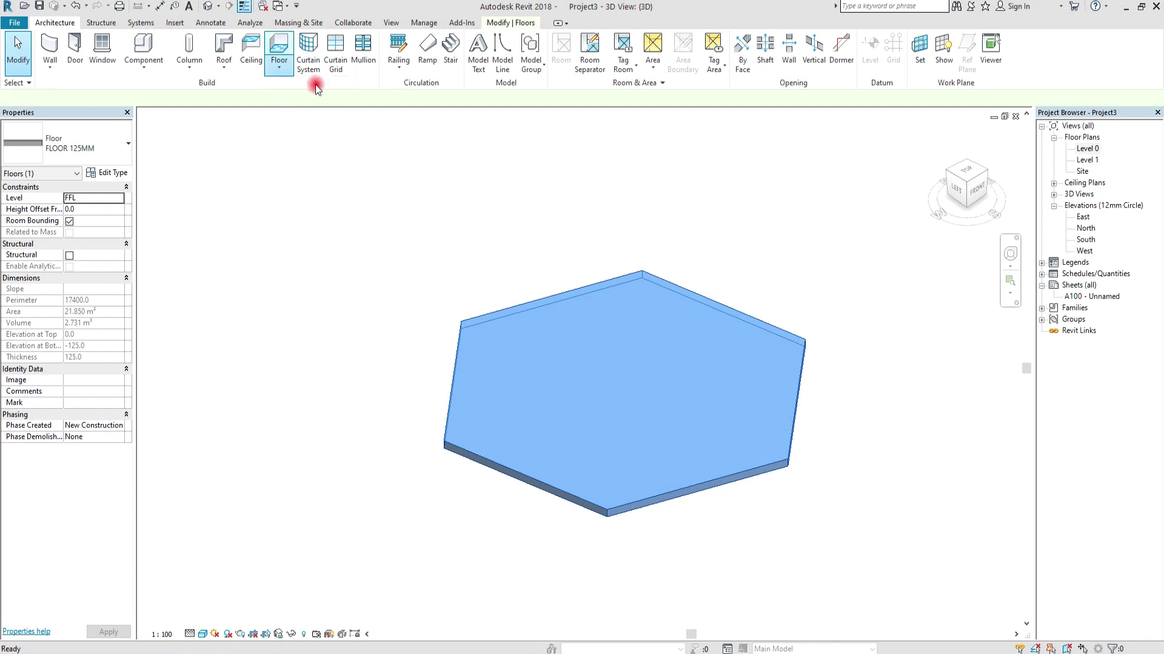
middle_drag(756, 274, 573, 103)
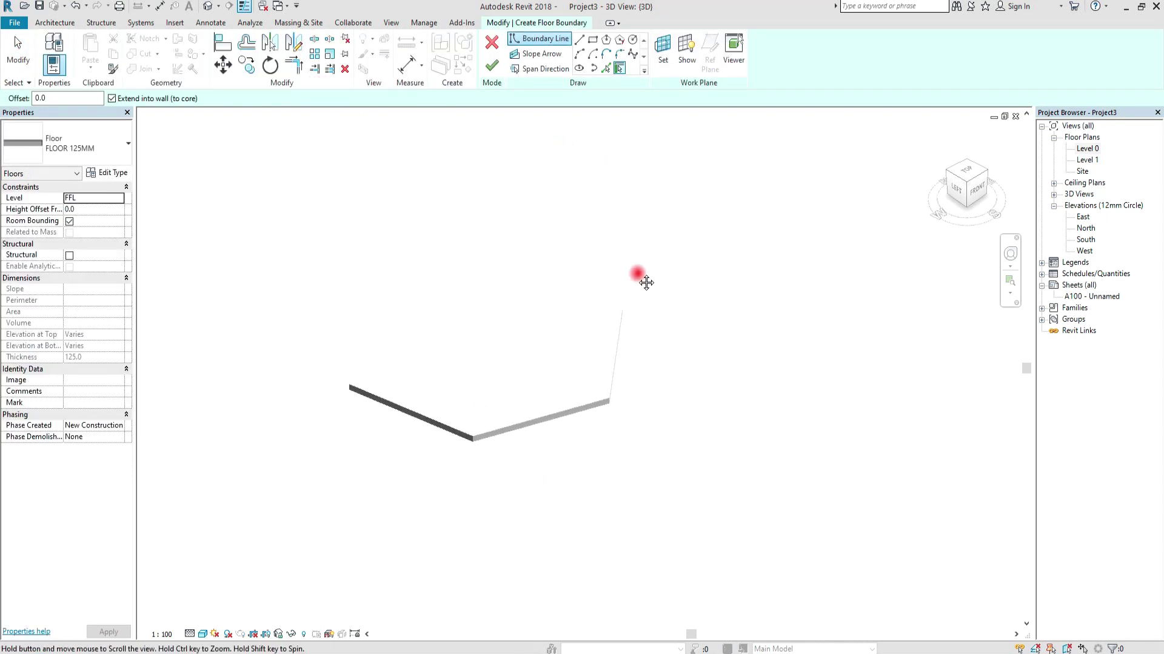
Draw the straight horizontal top edge and vertical right edge of the new floor outline.
click(579, 40)
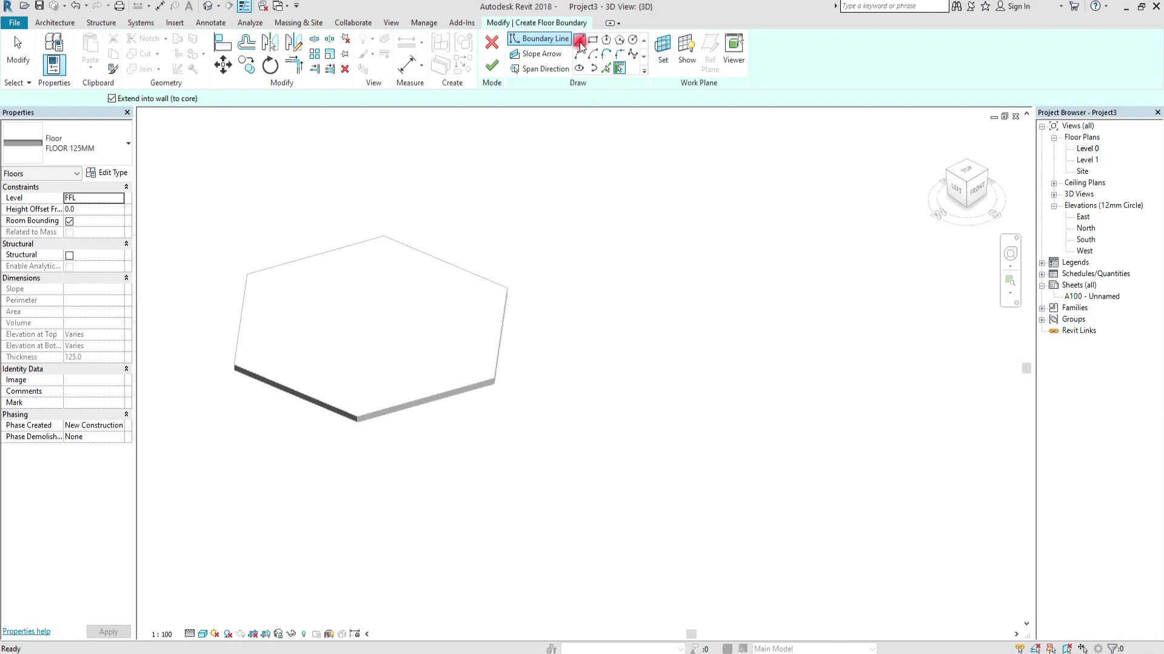
click(676, 292)
click(905, 293)
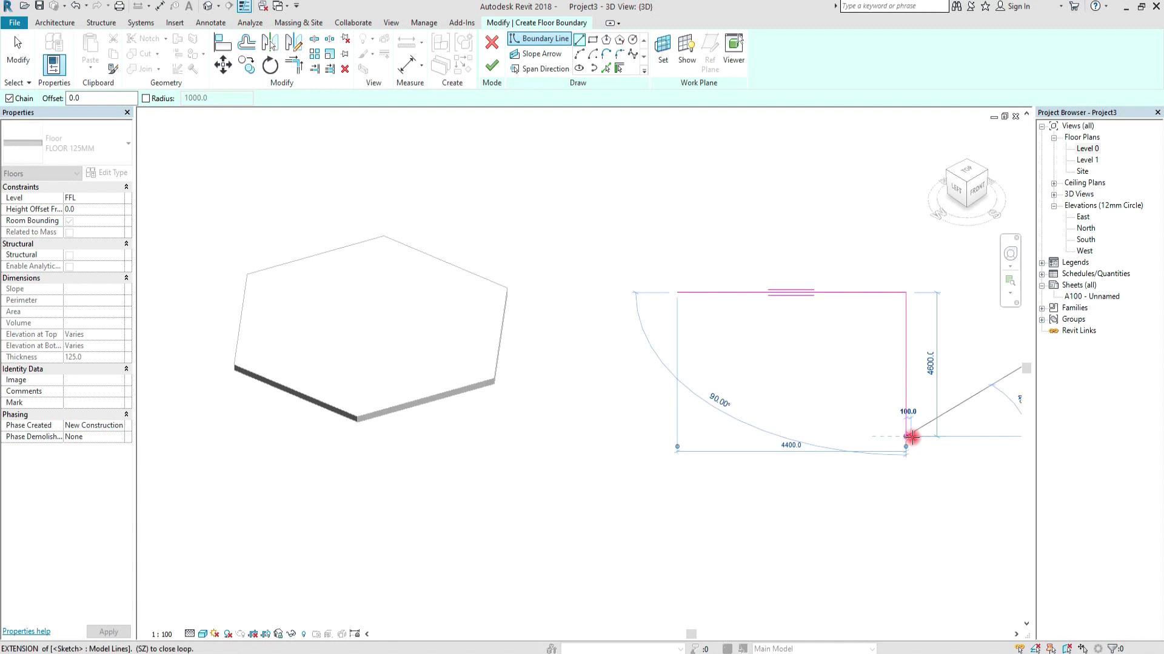
click(911, 436)
key(Escape)
key(Escape)
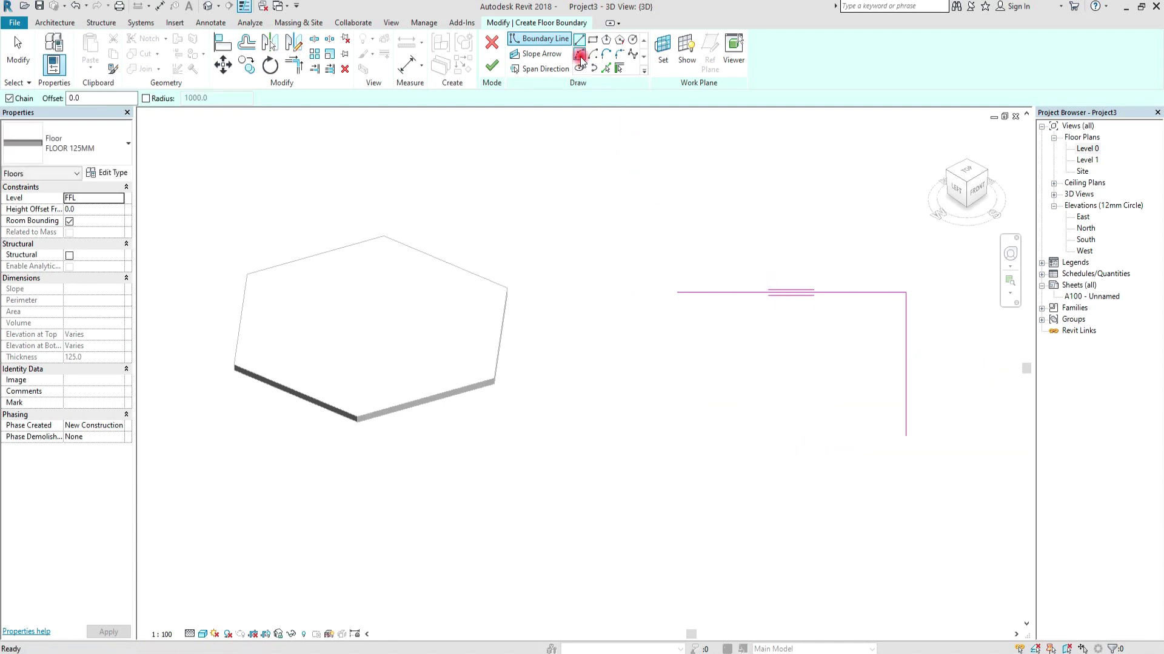
Close the outline with two start-end-radius arcs and finish the 22.519 m² curved floor.
click(579, 55)
click(677, 292)
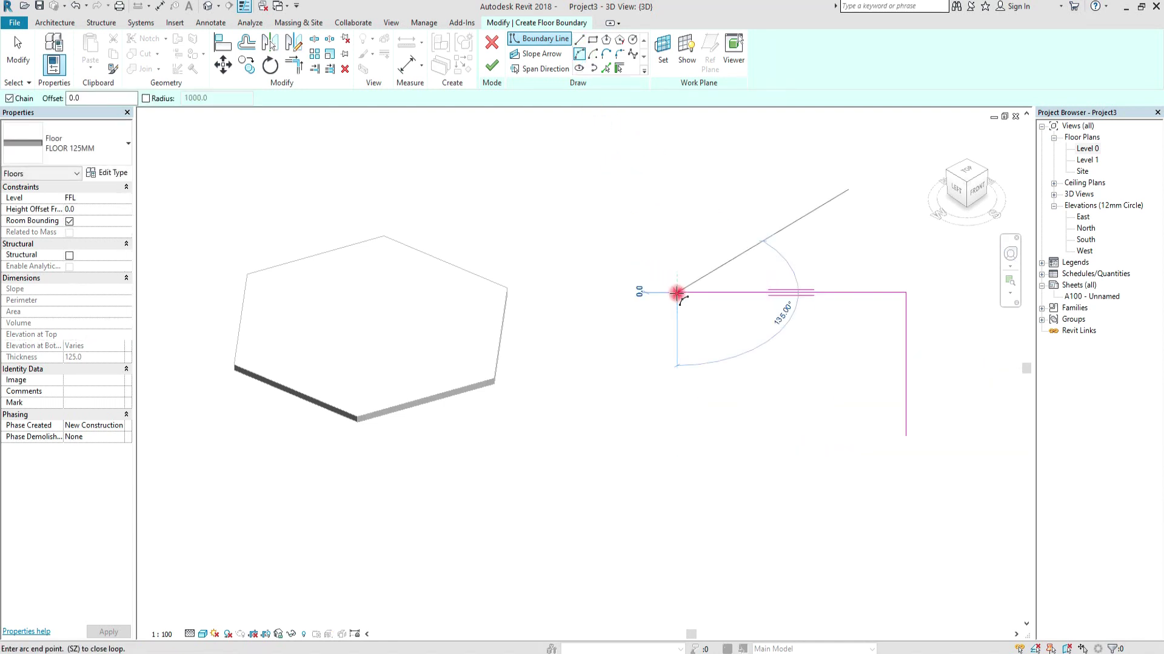
click(741, 403)
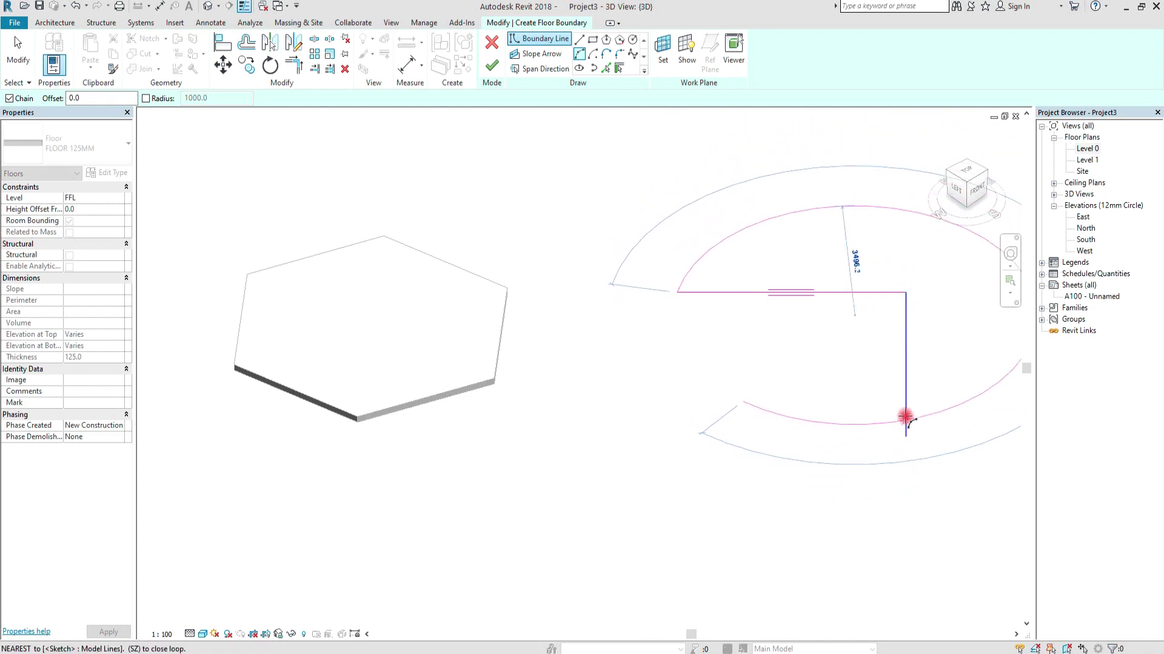
click(683, 376)
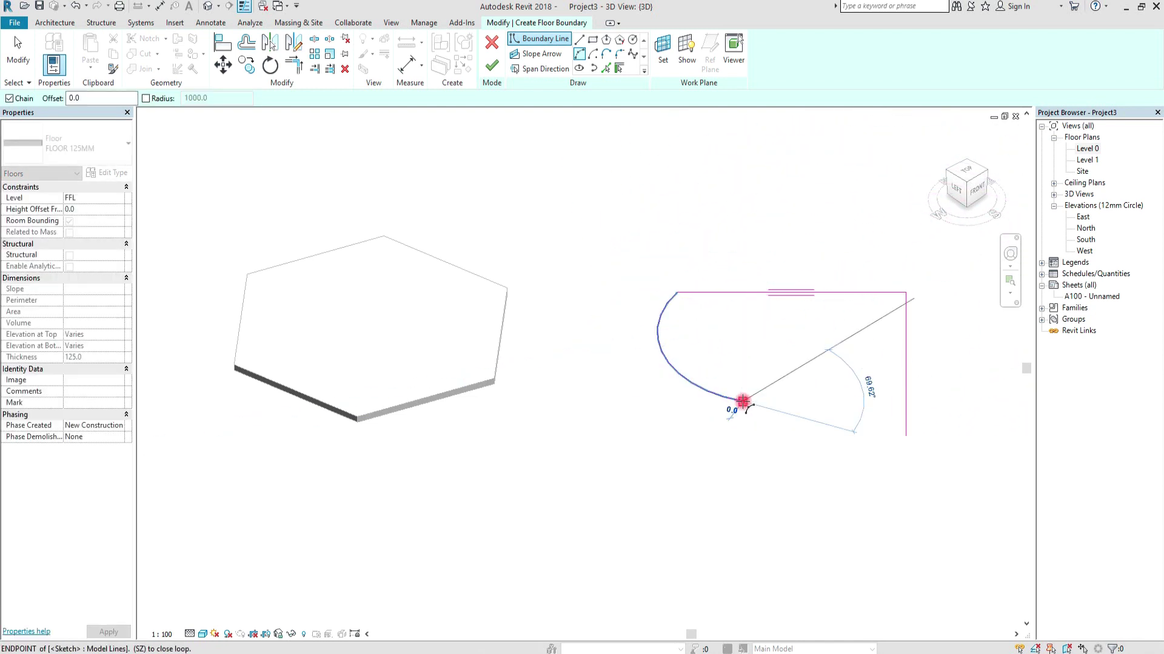
key(Escape)
key(Escape)
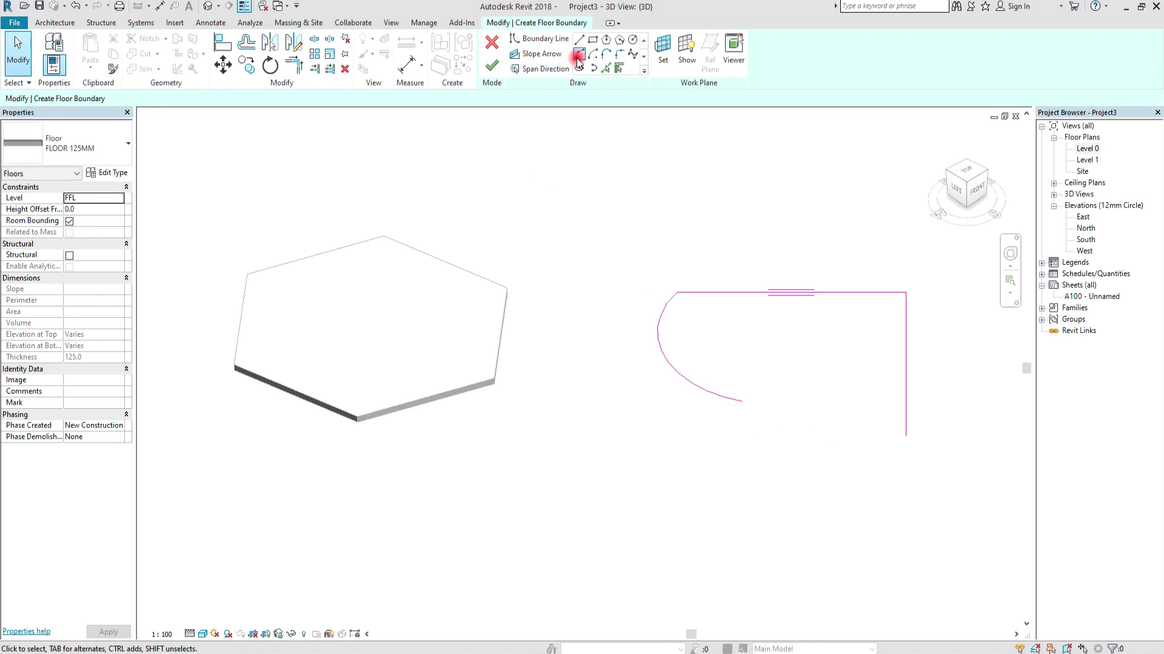
click(578, 54)
click(743, 401)
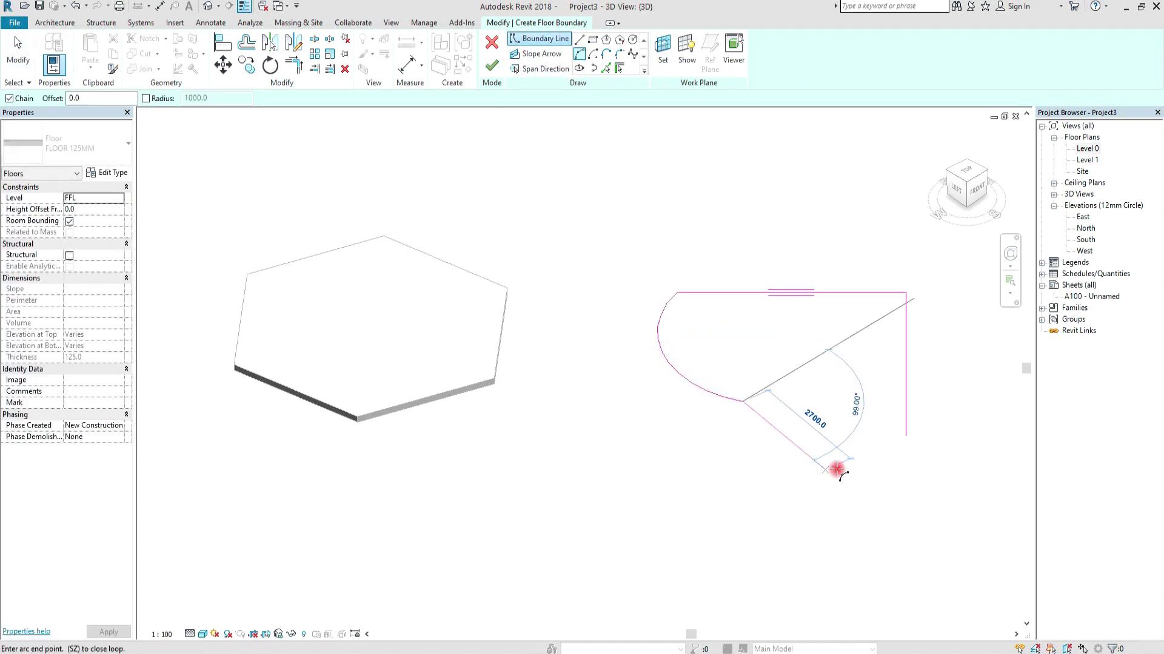
click(905, 434)
click(804, 479)
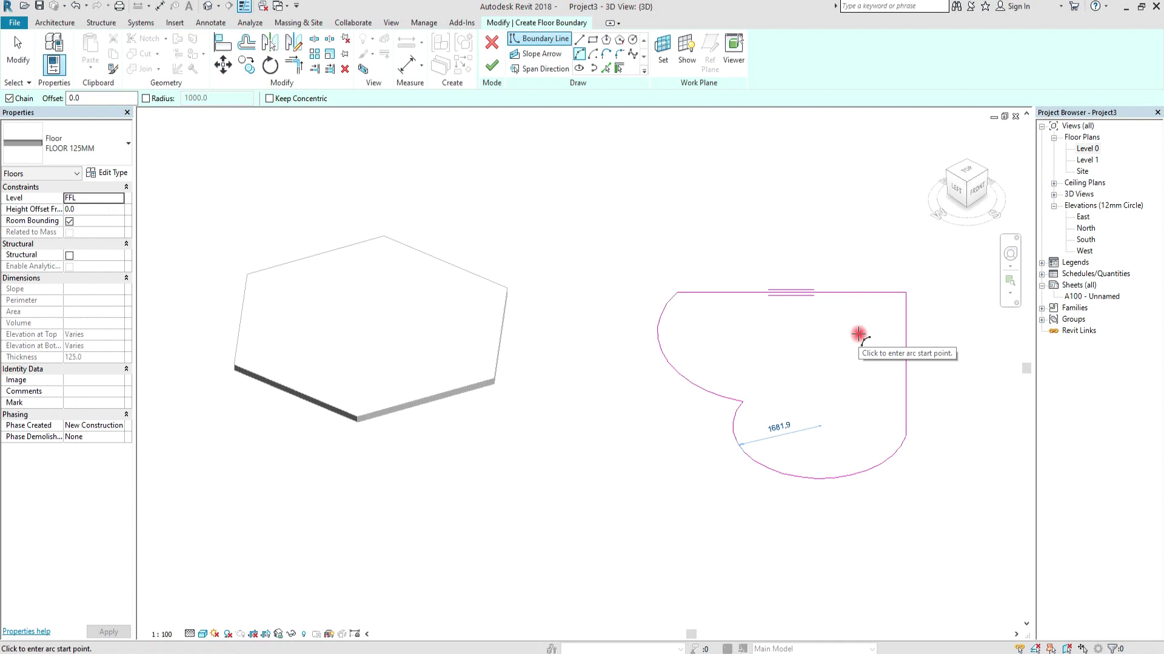
click(491, 66)
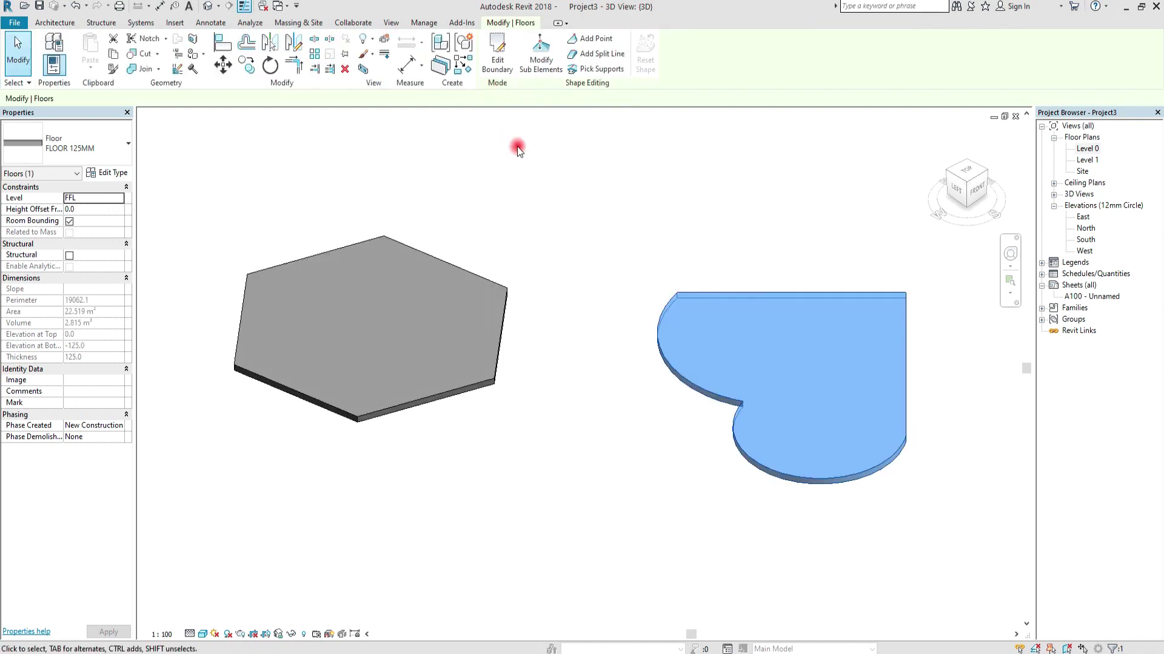
Deselect the curved floor, then pan and zoom the 3D view back onto the house.
click(608, 400)
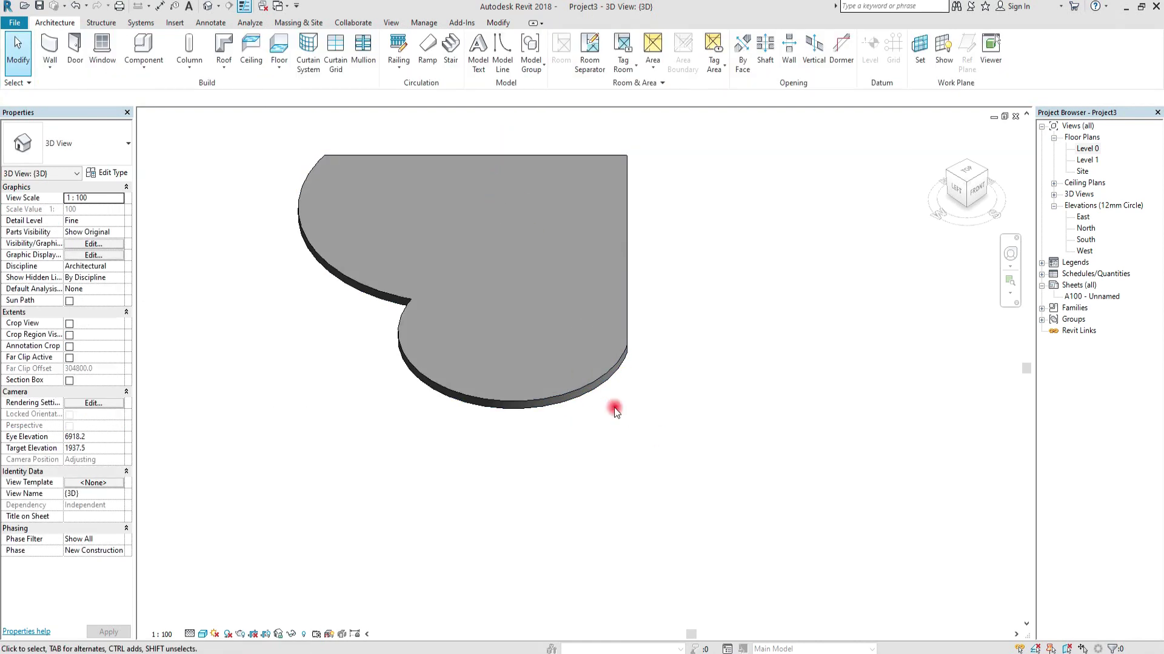
scroll(614, 411, down, 3)
scroll(441, 311, down, 1)
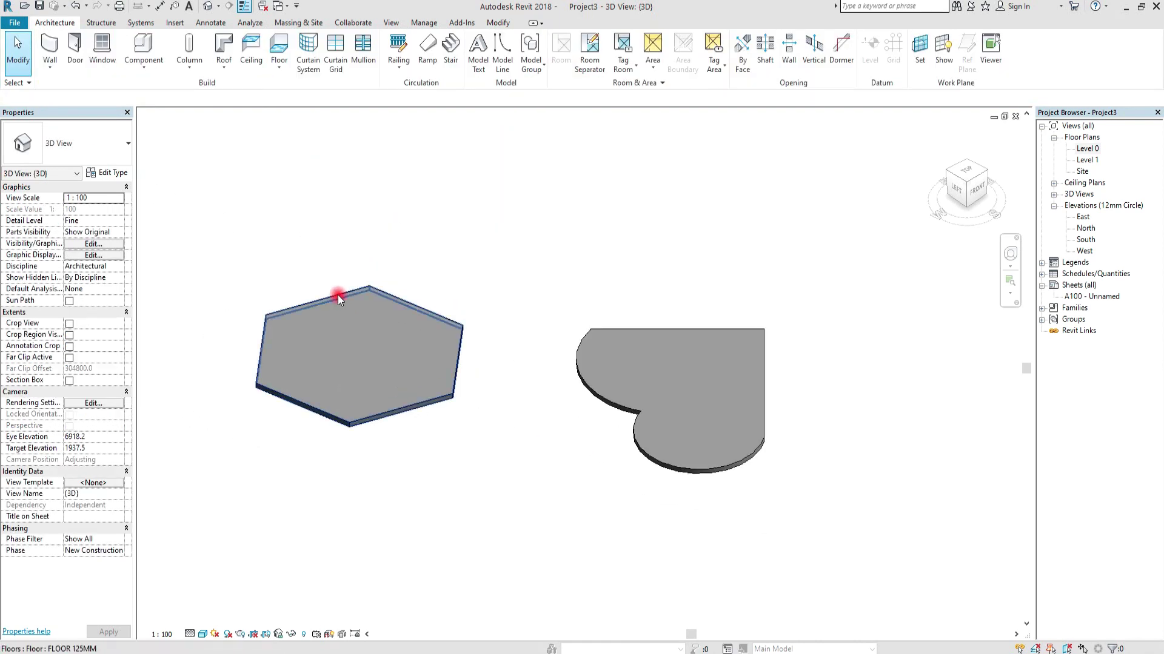
middle_drag(337, 295, 412, 341)
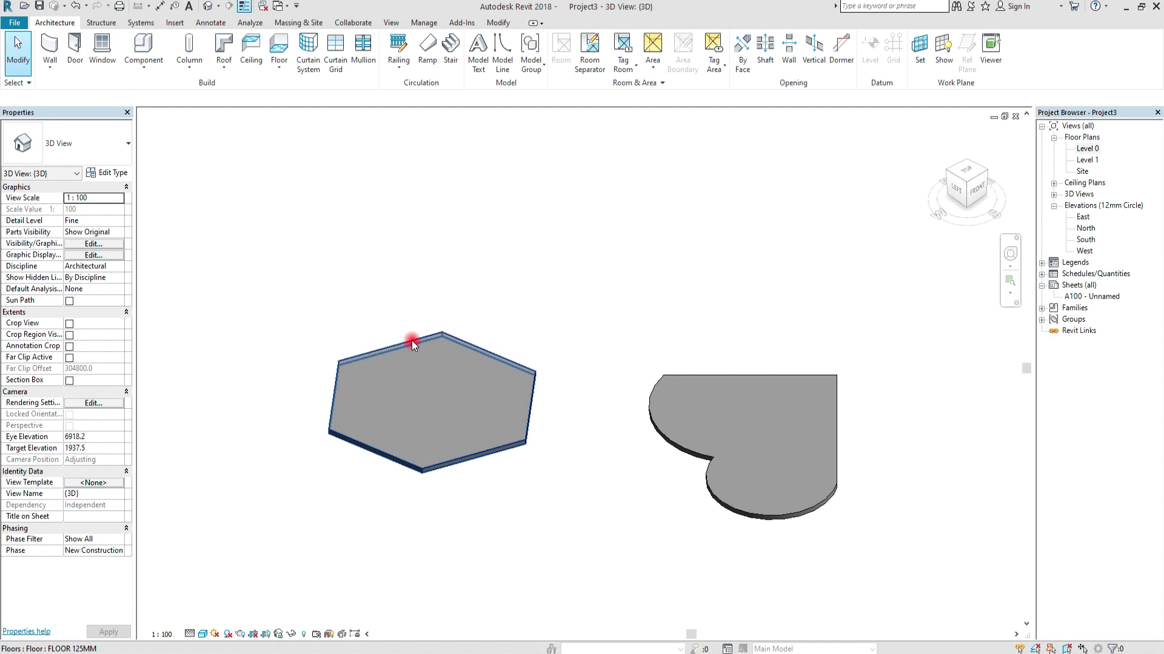
middle_drag(457, 333, 660, 362)
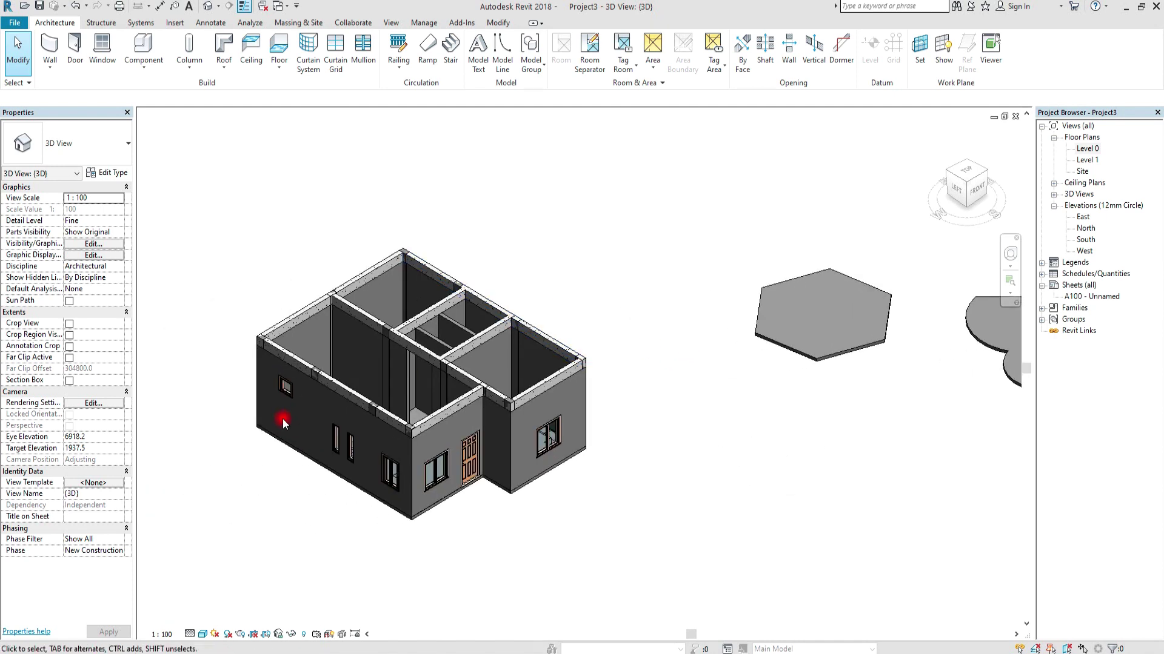
scroll(408, 387, up, 2)
scroll(442, 363, up, 1)
scroll(440, 335, up, 1)
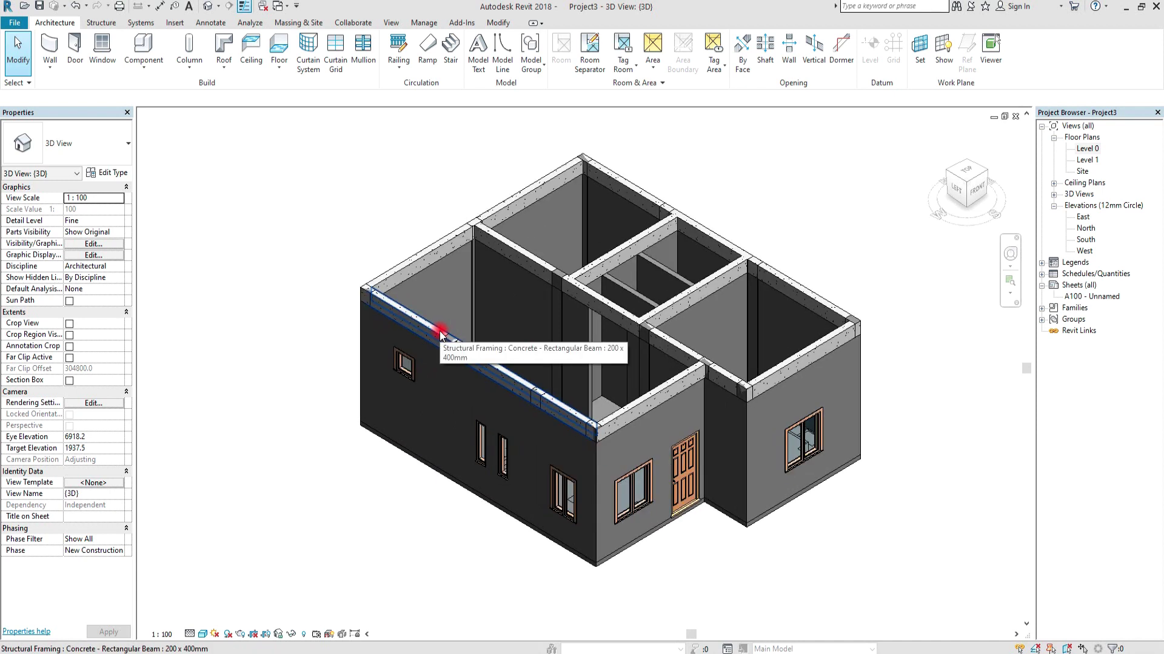